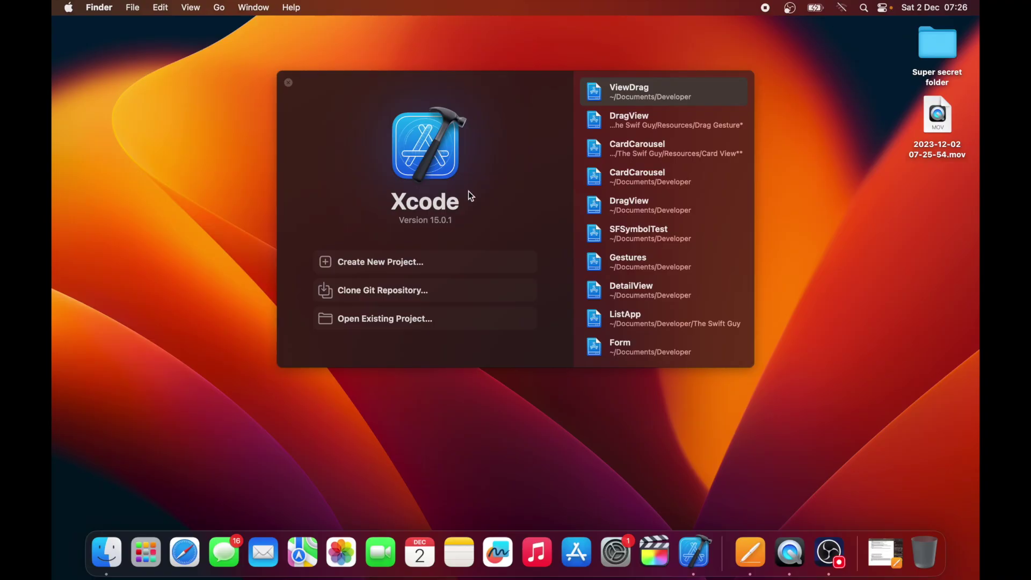
Start a new SwiftUI App project named CardViewFun and continue to the save location sheet.
left_click(370, 264)
double_click(333, 203)
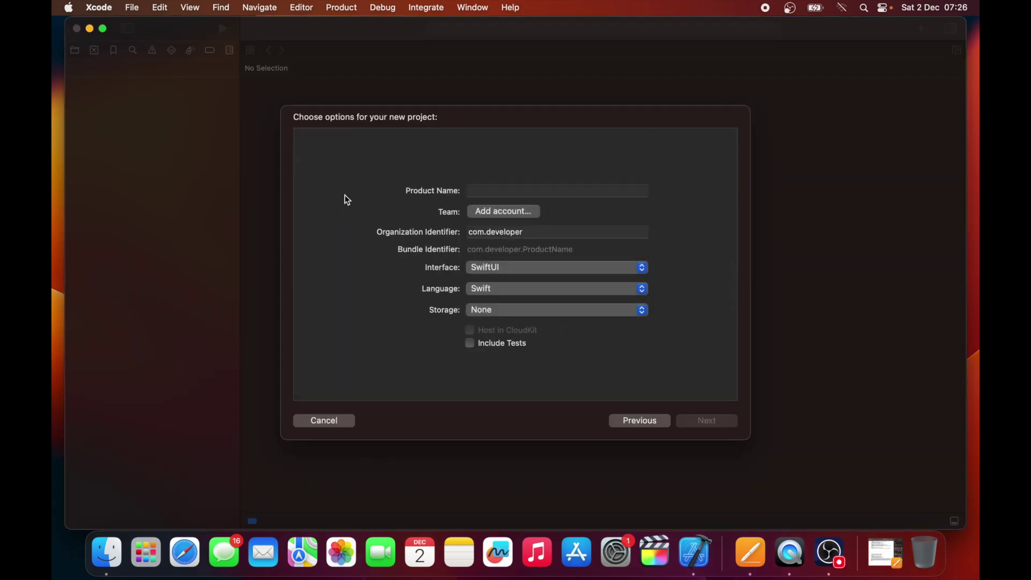
type("CardViewFun")
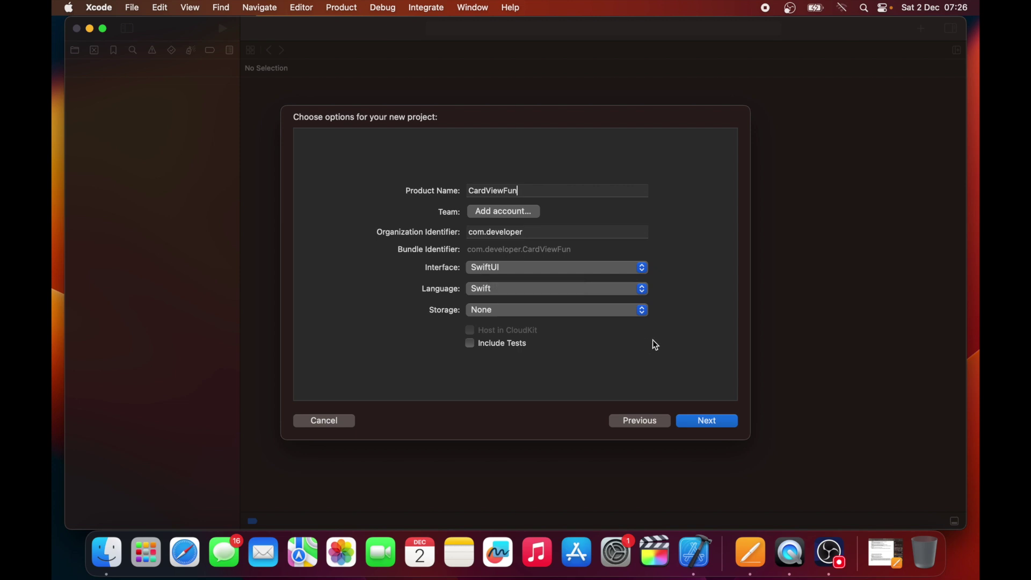
left_click(705, 421)
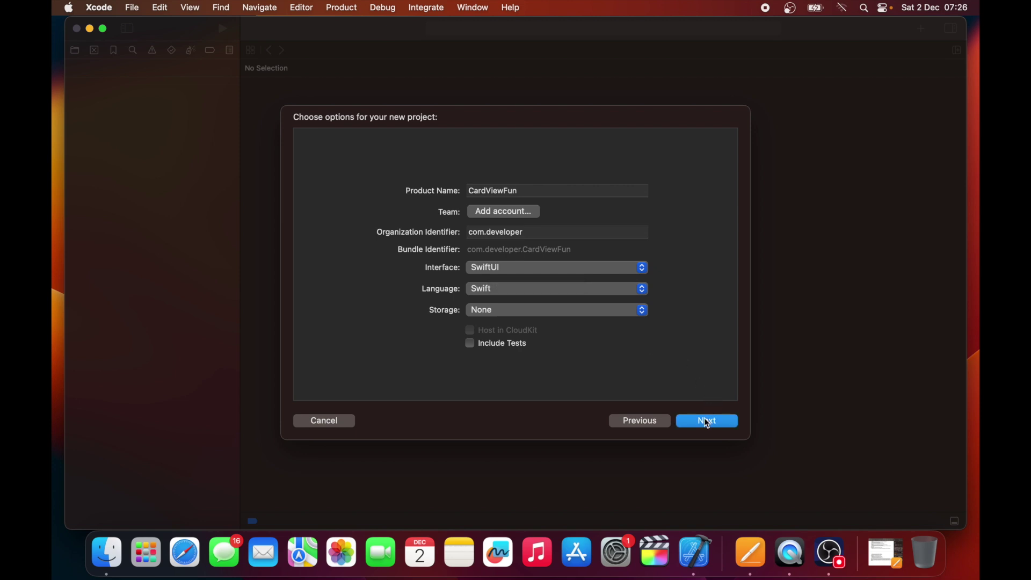
Create the project, delete ContentView's default globe and greeting, and add blank lines below.
key("Return")
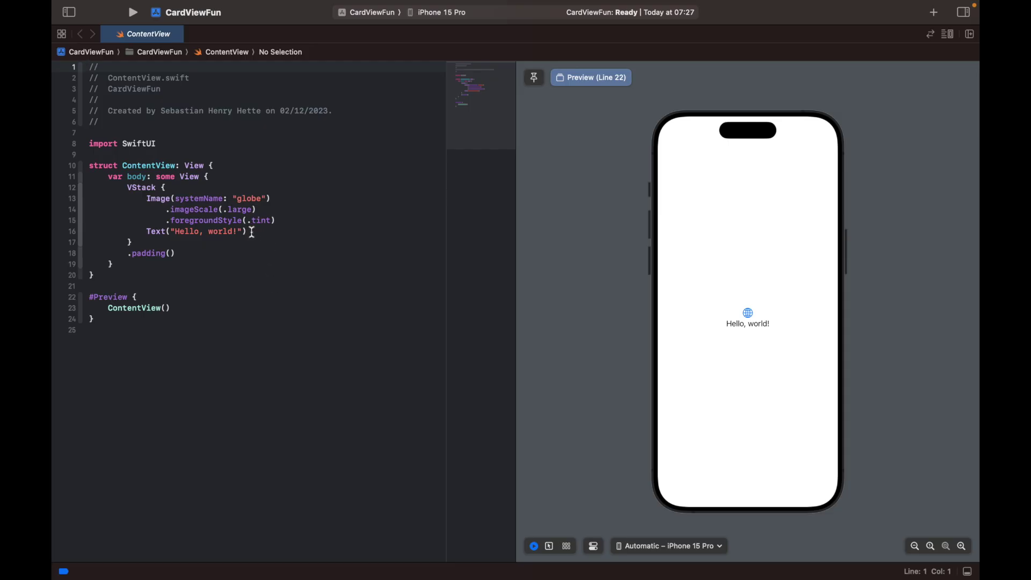
left_click_drag(251, 232, 150, 200)
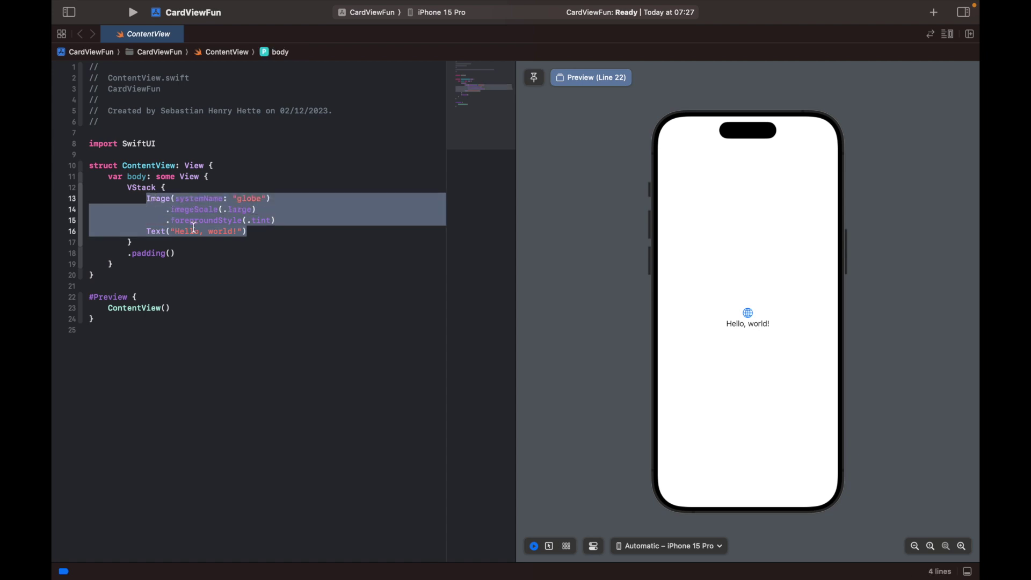
key("BackSpace")
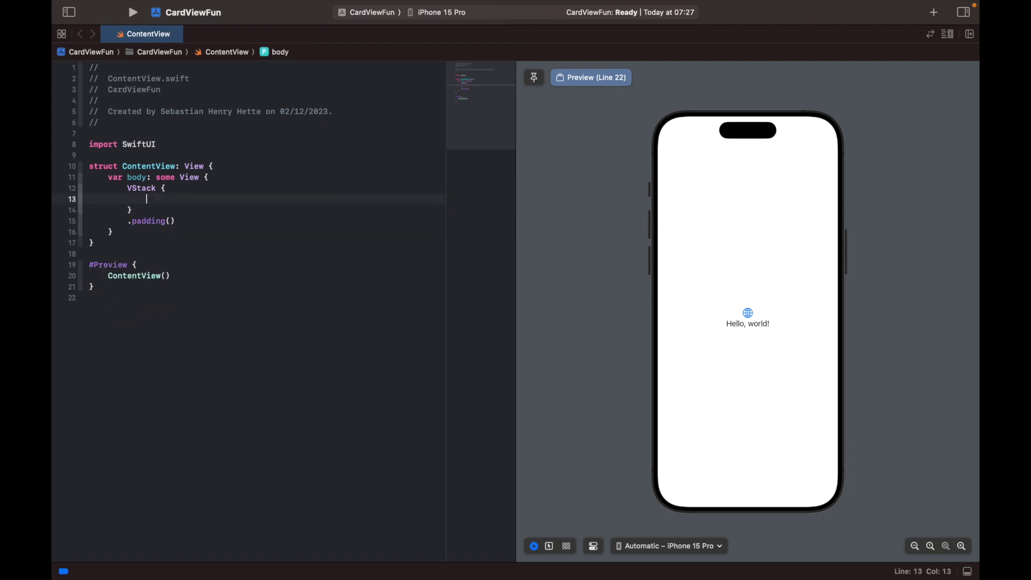
left_click(157, 238)
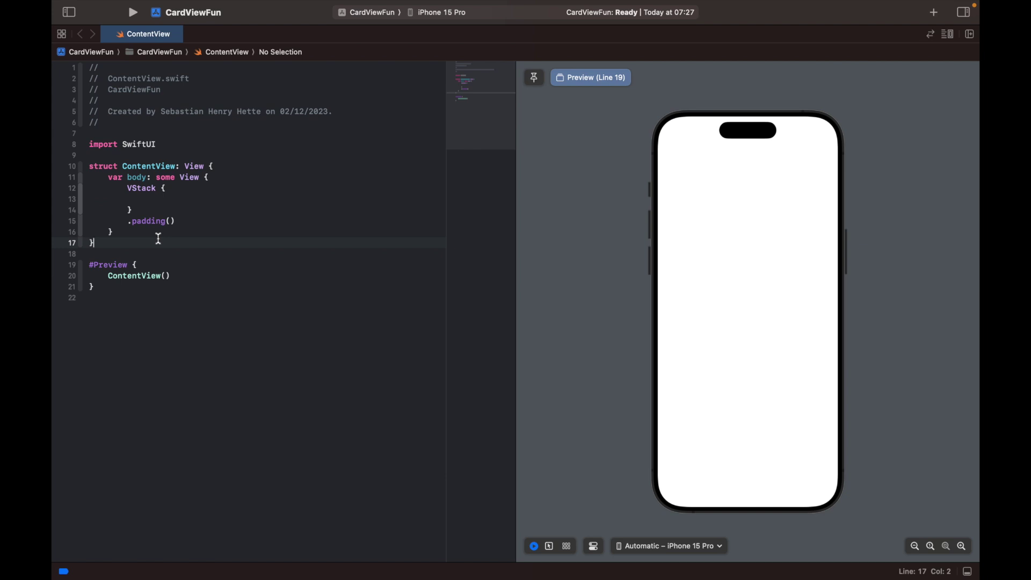
key("Return")
key("Return")
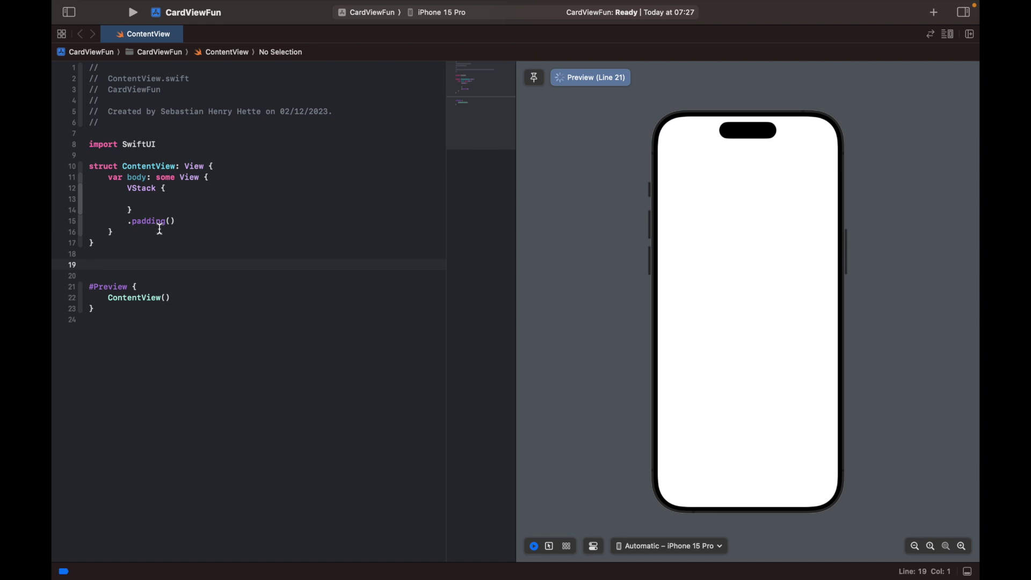
Duplicate the ContentView struct on the blank lines below it.
left_click_drag(104, 241, 87, 170)
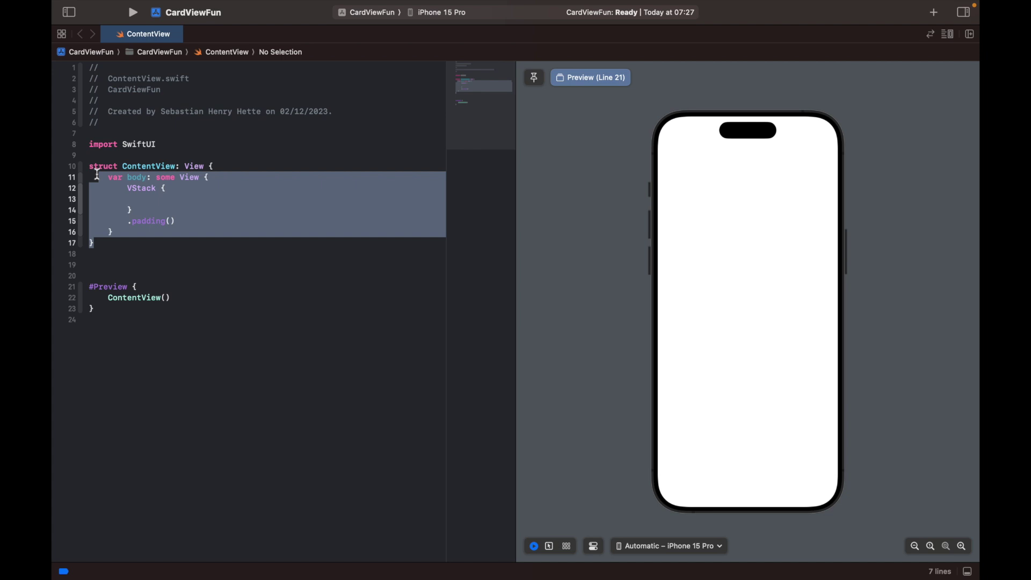
left_click(94, 256)
key("Return")
type("struct ContentView: View {     var body: some View {         VStack {          }         .padding()     } }")
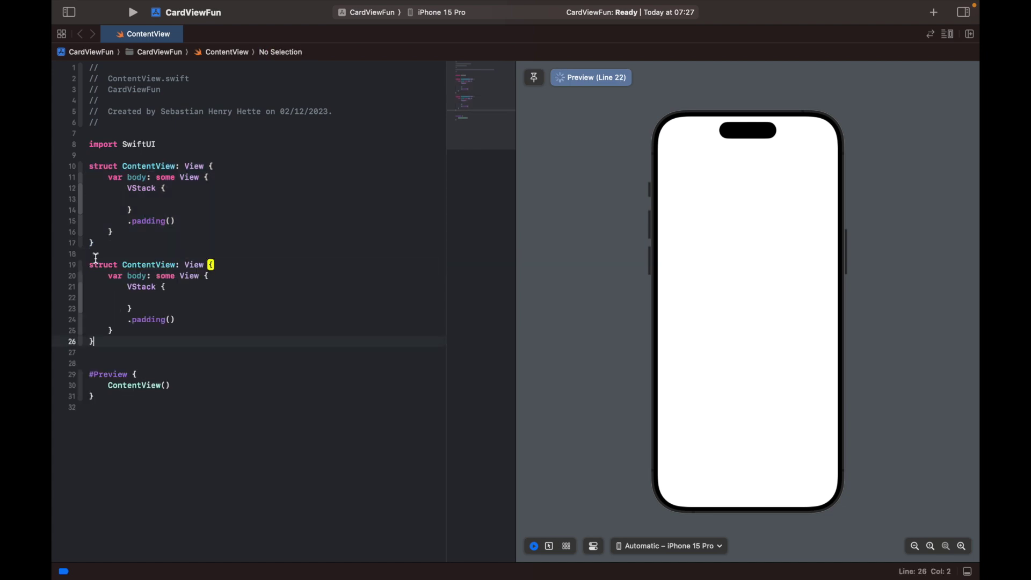
Rename the copied struct to CardVIew and add blank lines above its VStack.
left_click(143, 264)
double_click(142, 264)
key("BackSpace")
type("c")
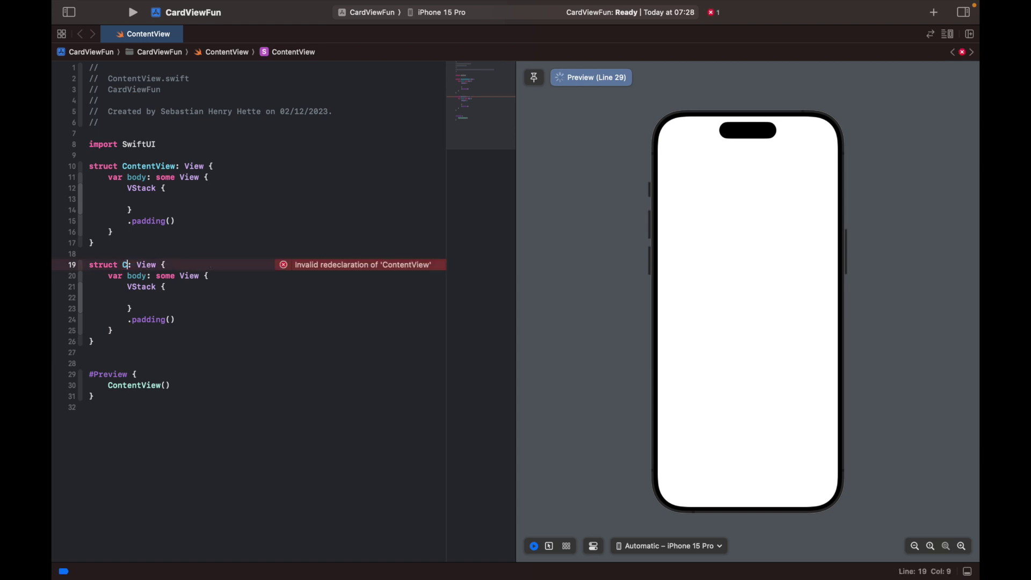
type("CardVIe: View")
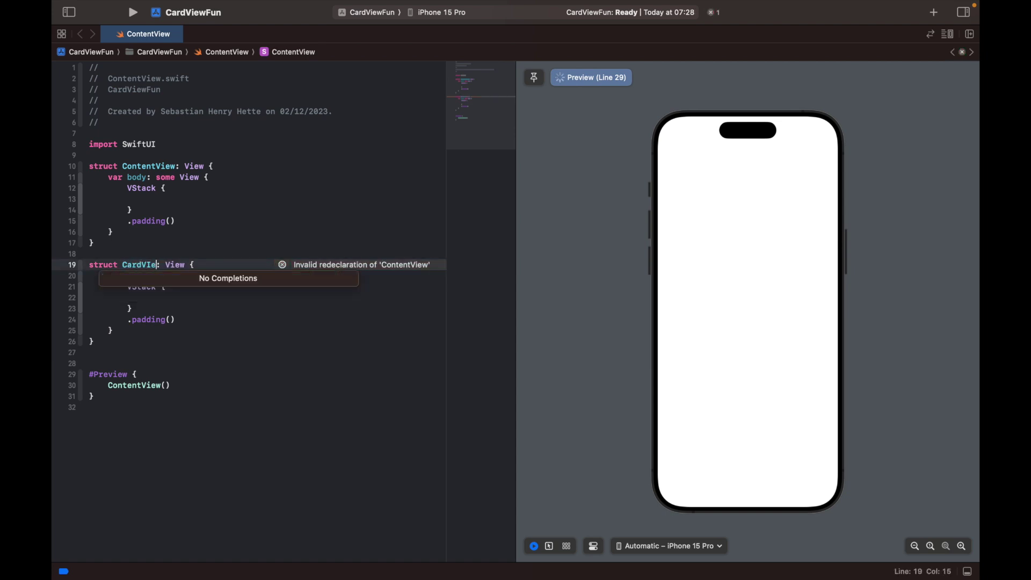
left_click(148, 302)
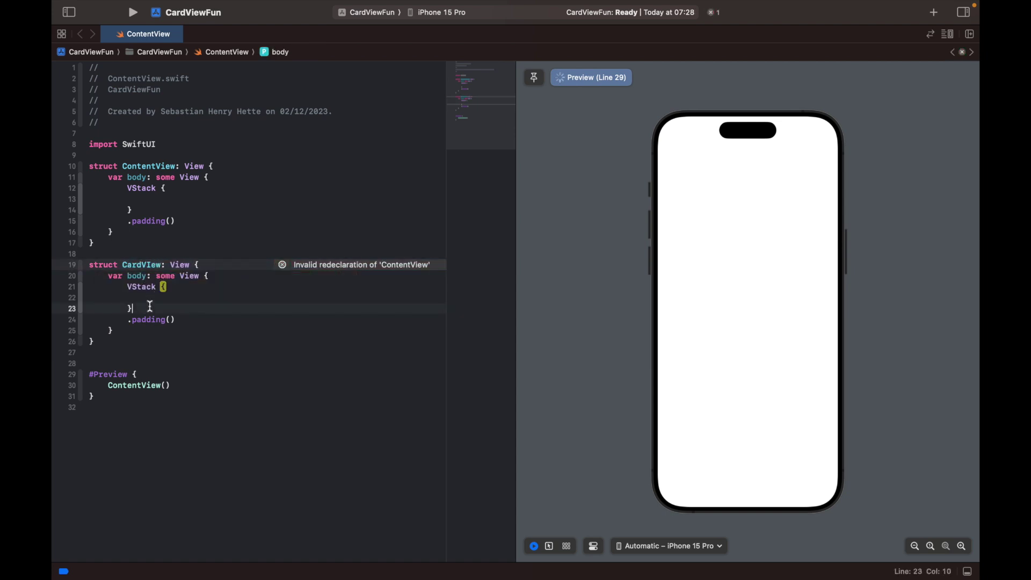
left_click(218, 275)
key("Return")
key("Return")
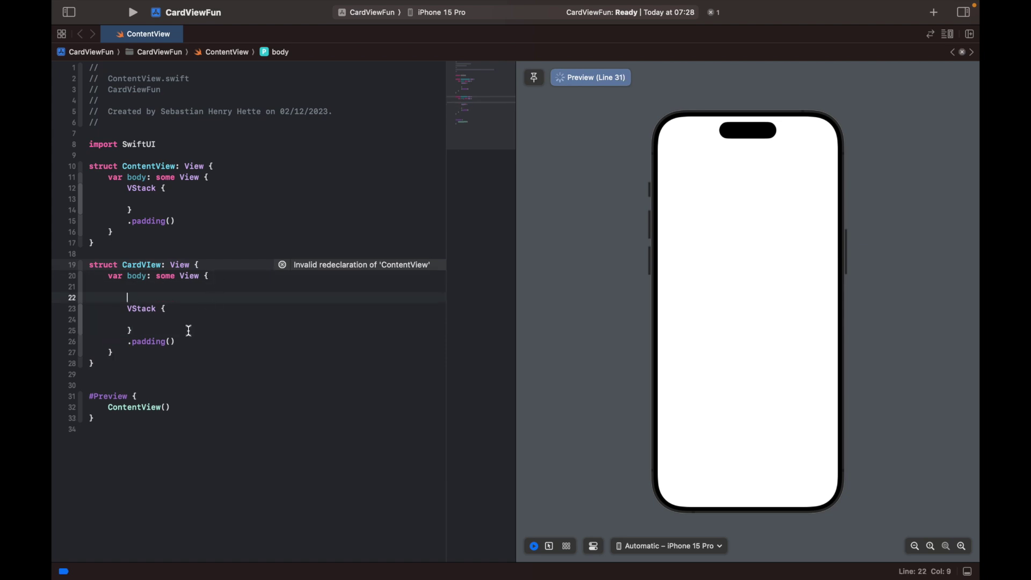
left_click(178, 309)
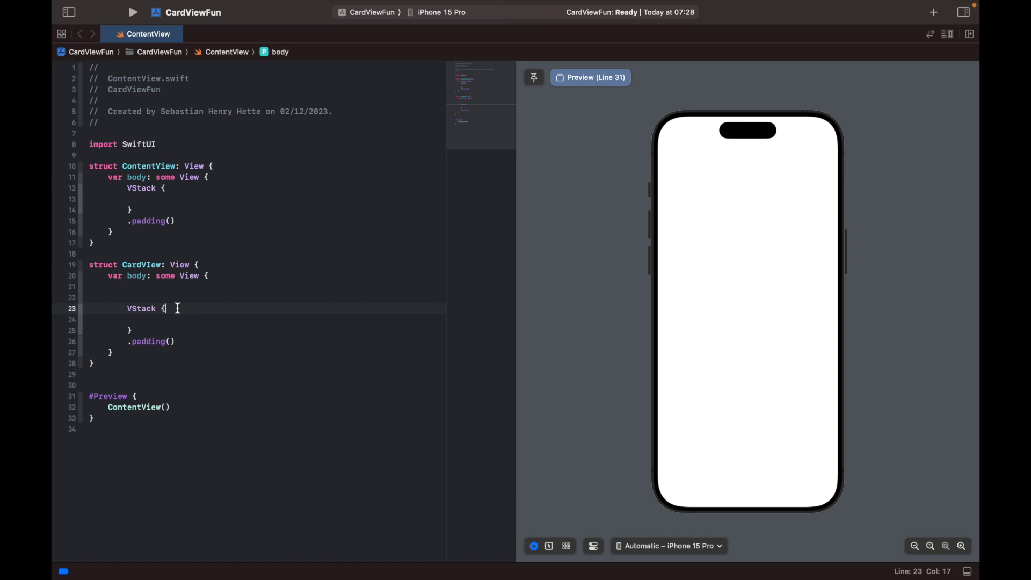
Add a Text showing the mango emoji inside CardVIew's VStack.
key("Return")
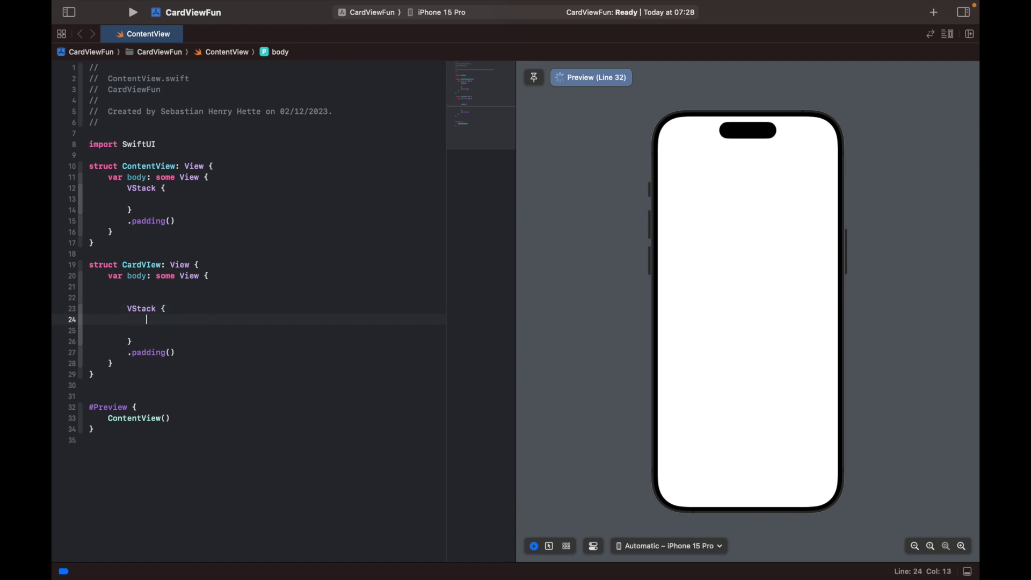
type("Text(\"\"")
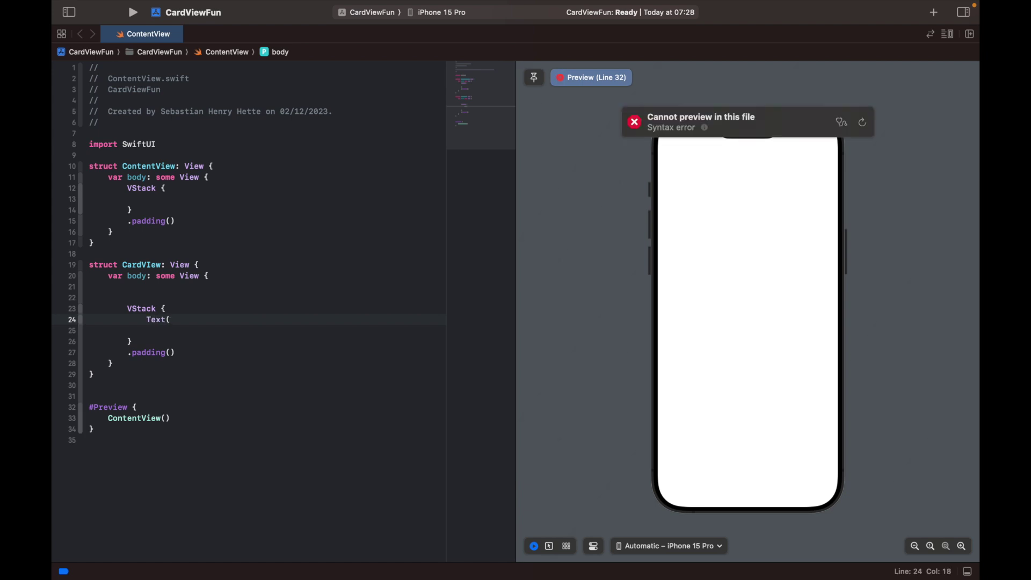
type(")")
key("Left")
type("\"\"")
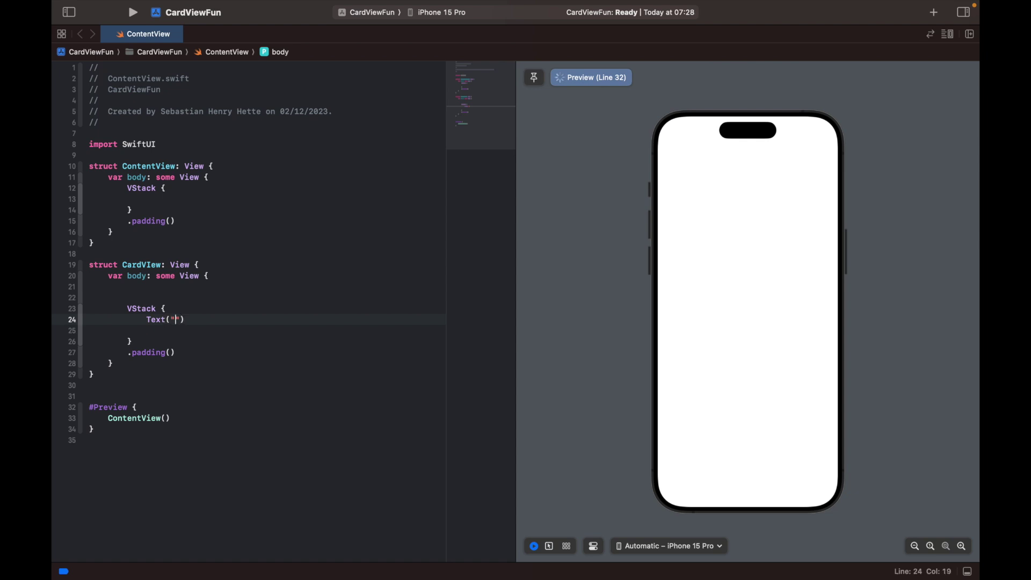
key("ctrl+super+space")
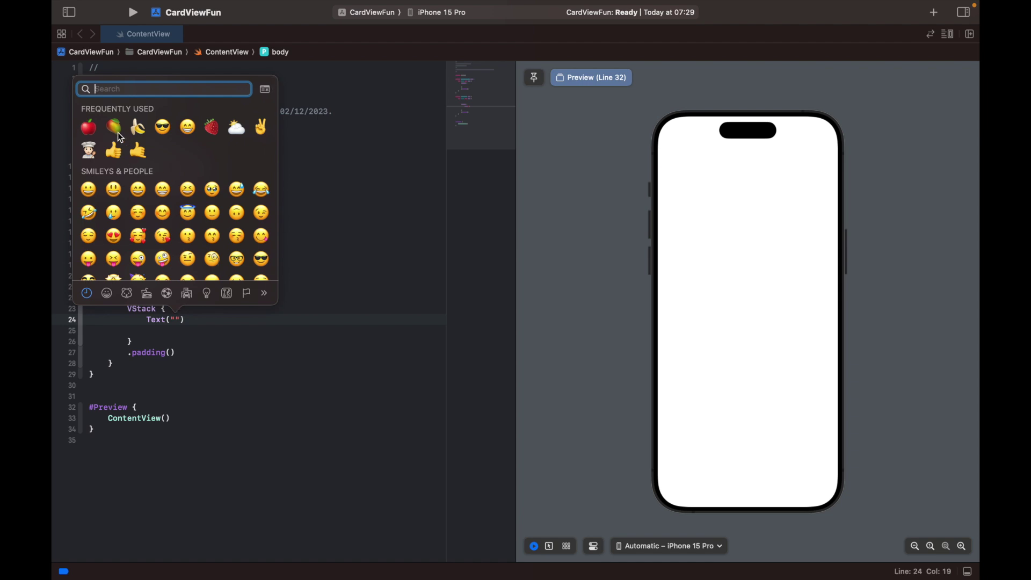
left_click(113, 128)
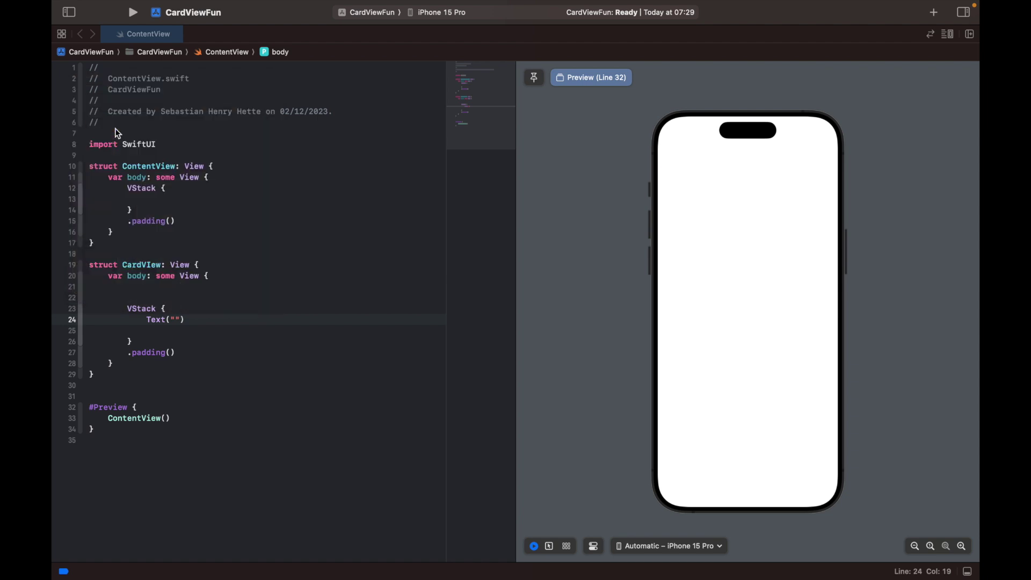
Style the mango Text with .font(.system(size: 100)).
left_click(211, 318)
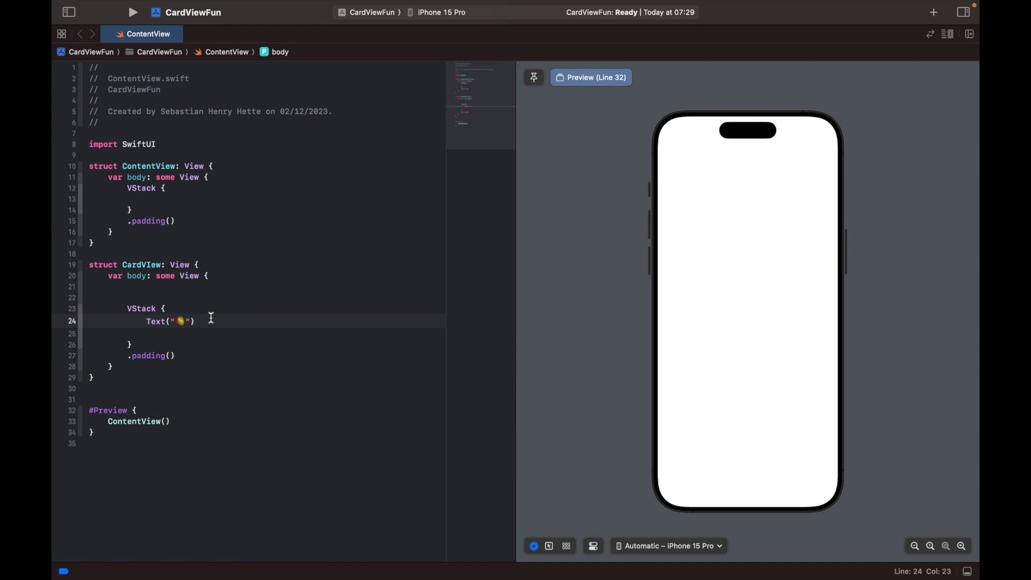
key("Return")
type(".")
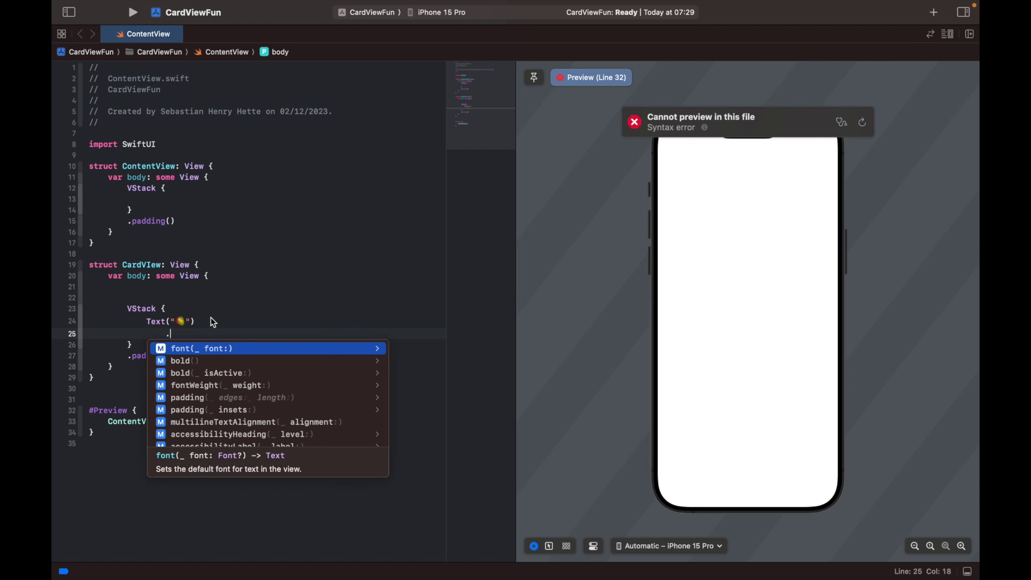
type("font")
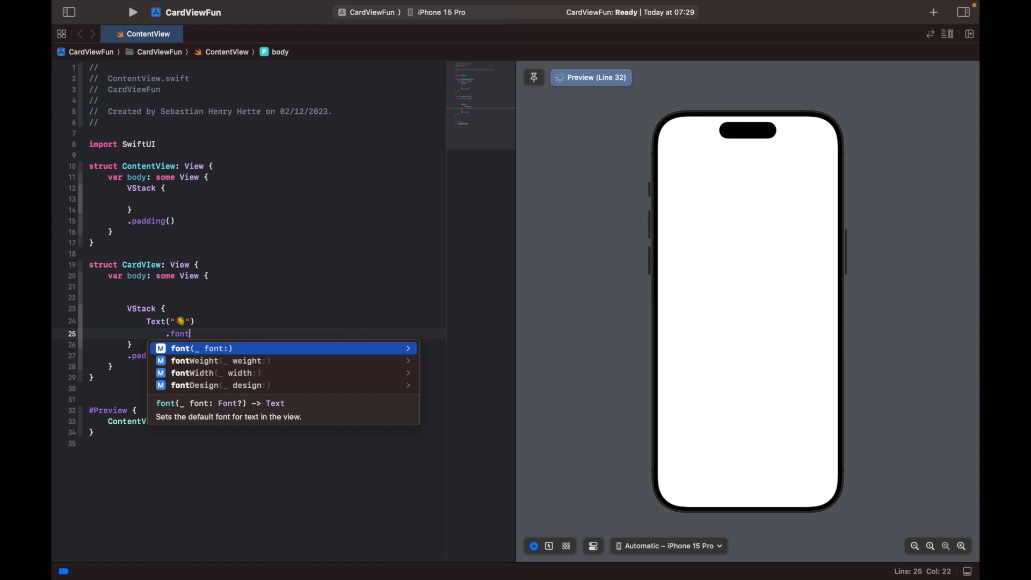
key("Return")
type(".sys")
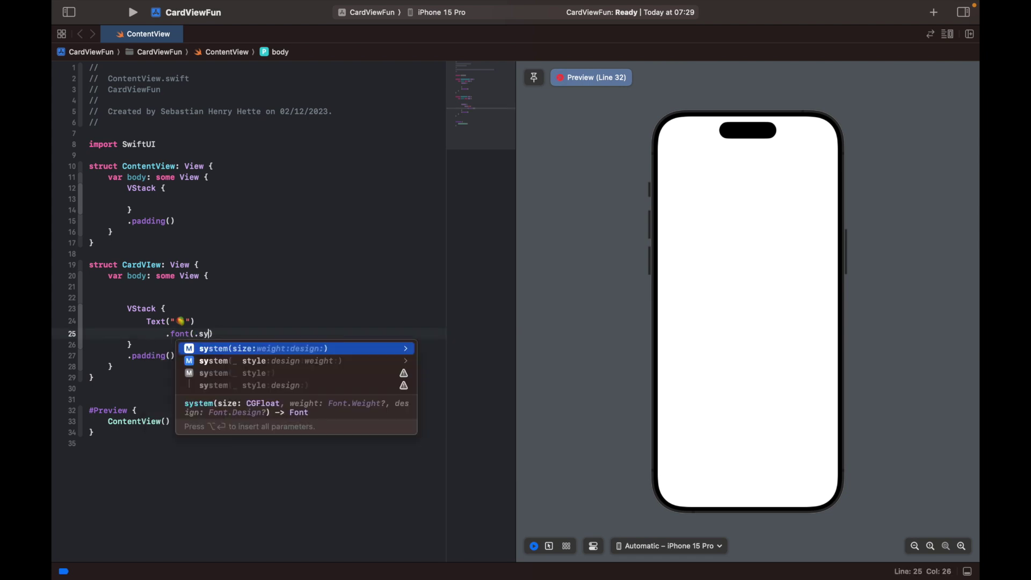
type("t")
key("Return")
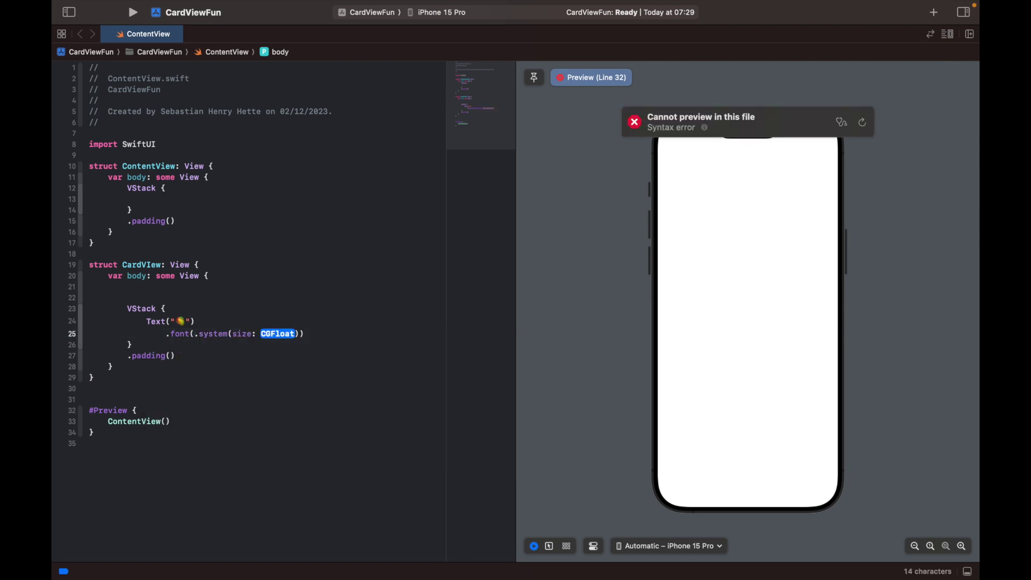
type("100")
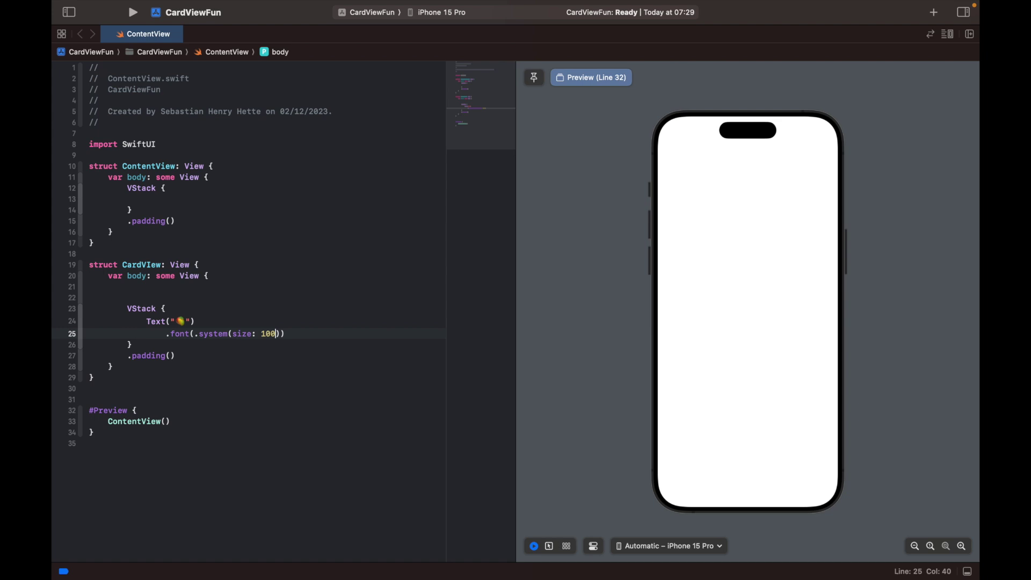
left_click(301, 334)
Show CardView in ContentView, fix the CardVIew spelling, and raise the emoji size to 200.
left_click(169, 197)
type("CardView()")
left_click(297, 334)
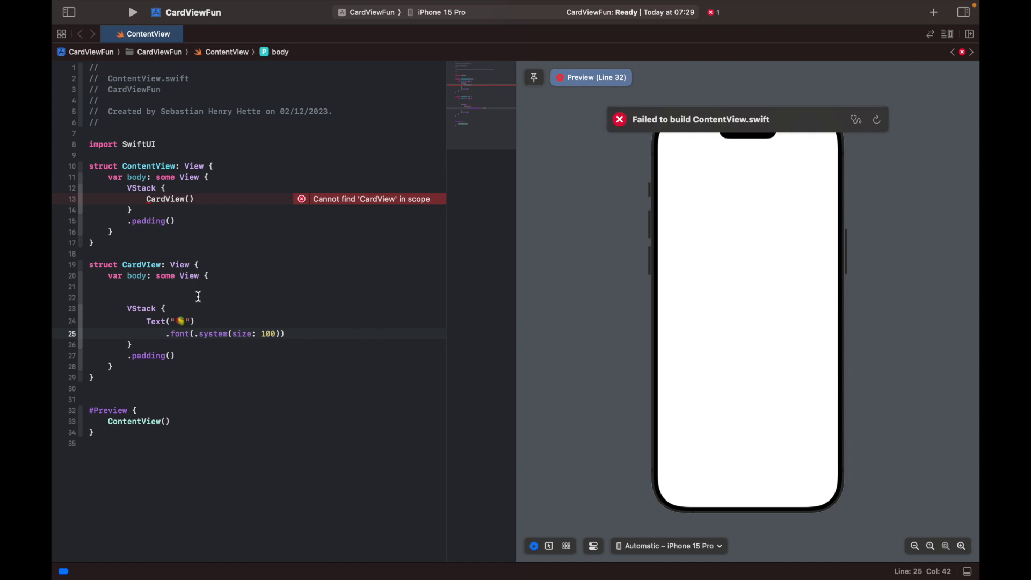
left_click(155, 264)
key("BackSpace")
type("i")
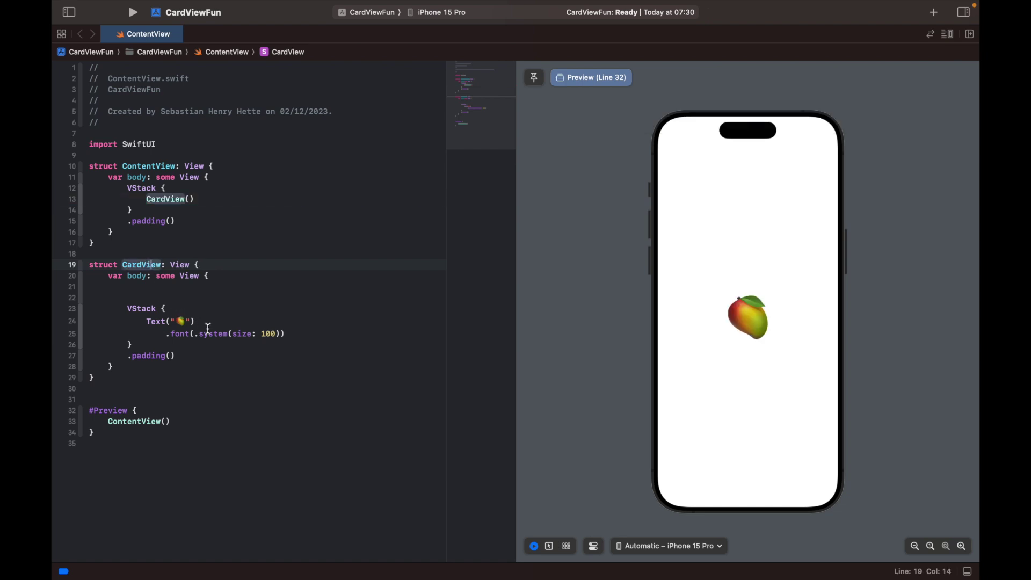
left_click(268, 334)
type("2")
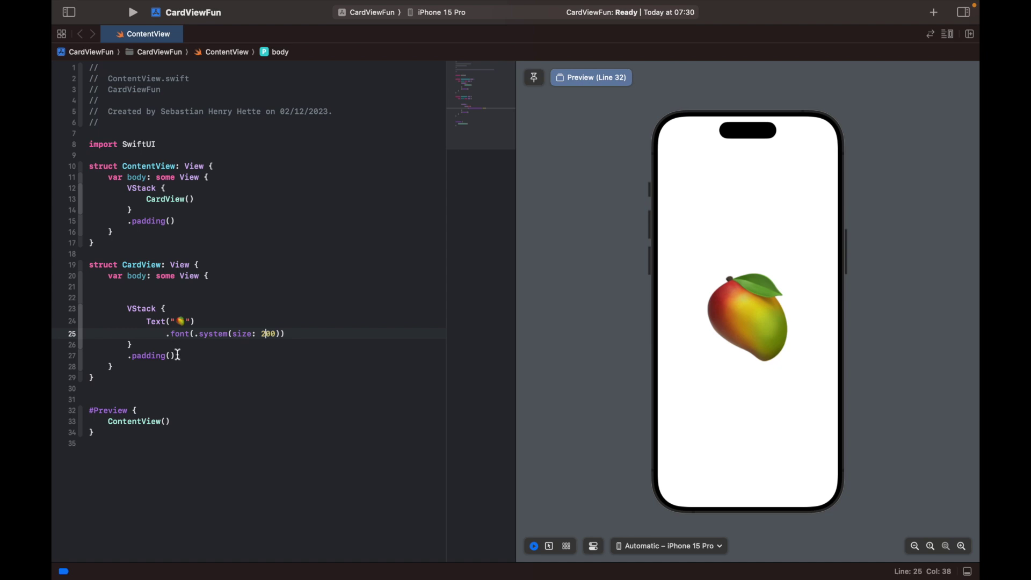
Replace CardView's .padding() with .frame(width: 250, height: 400).
left_click(176, 355)
left_click_drag(176, 356, 138, 363)
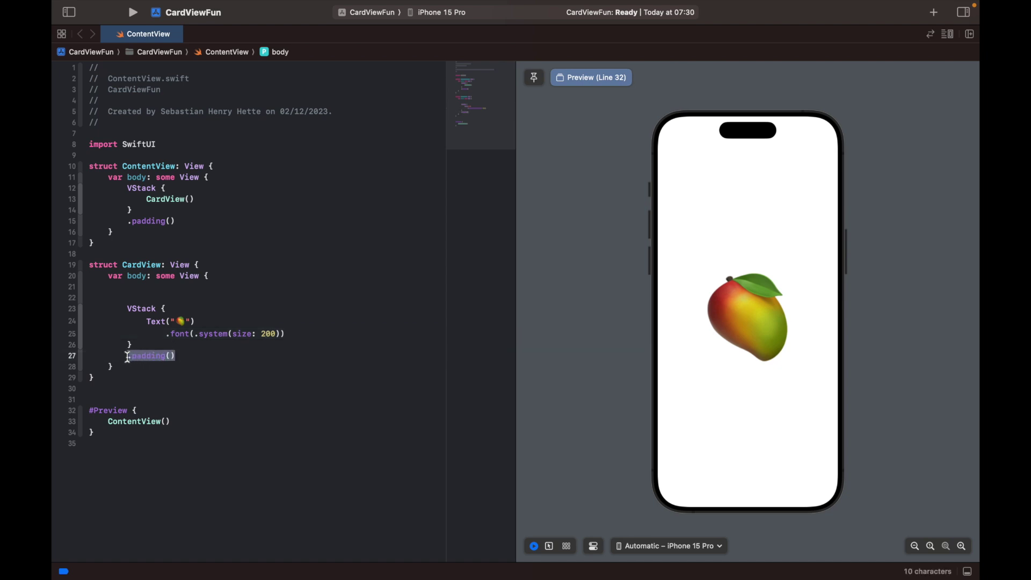
key("BackSpace")
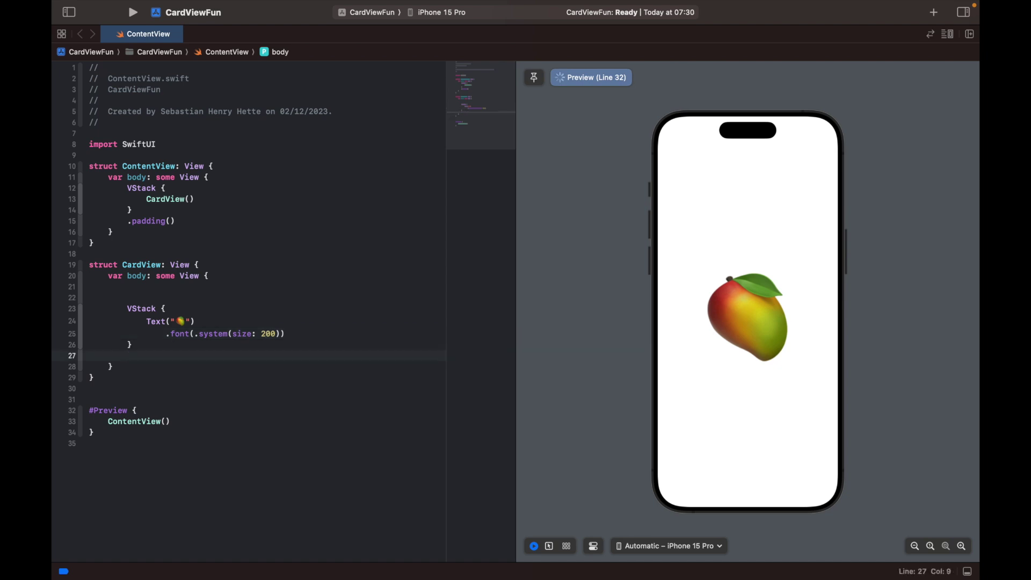
type(".fr")
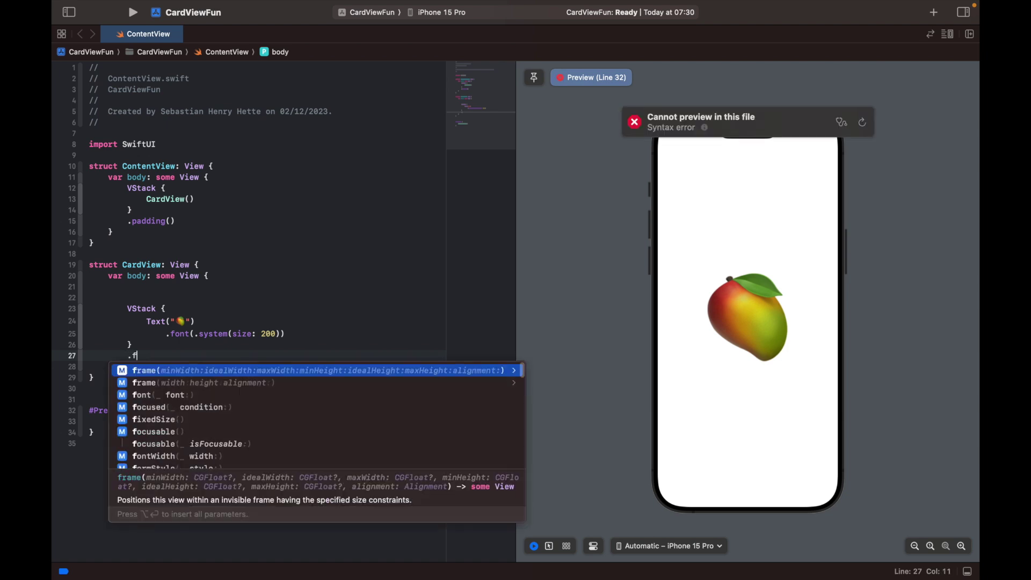
key("Return")
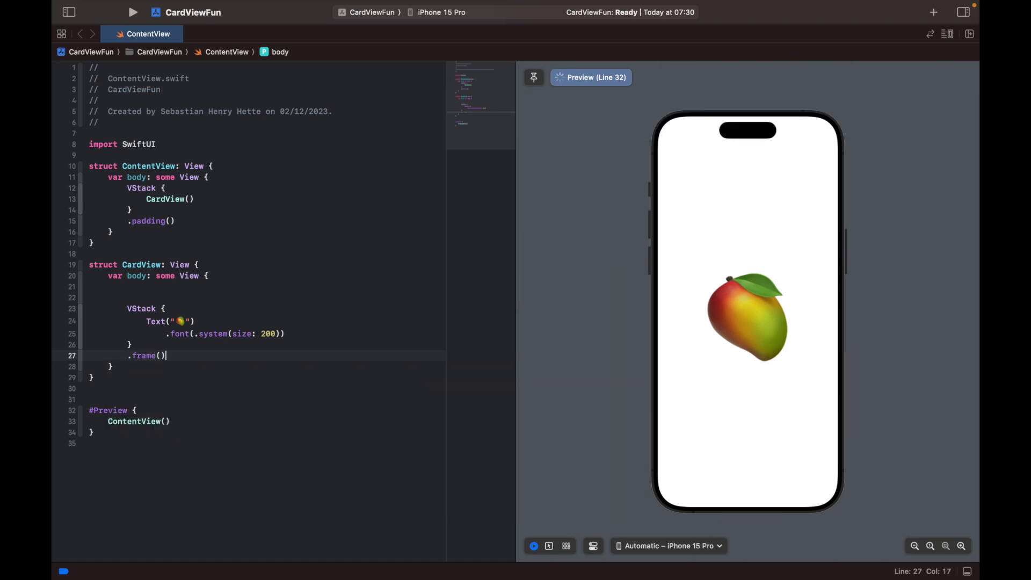
type("width: , height:")
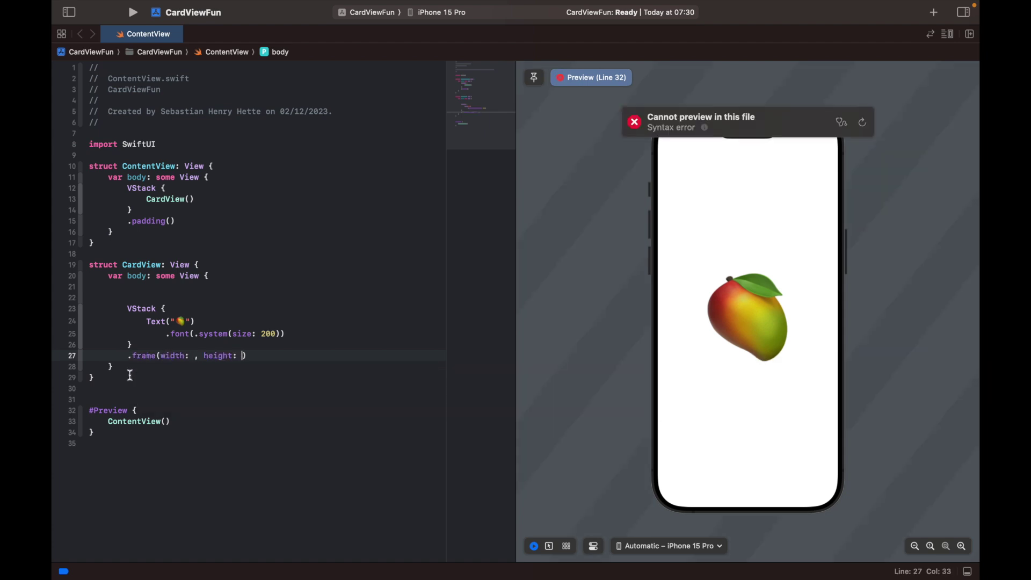
left_click(195, 356)
type("250")
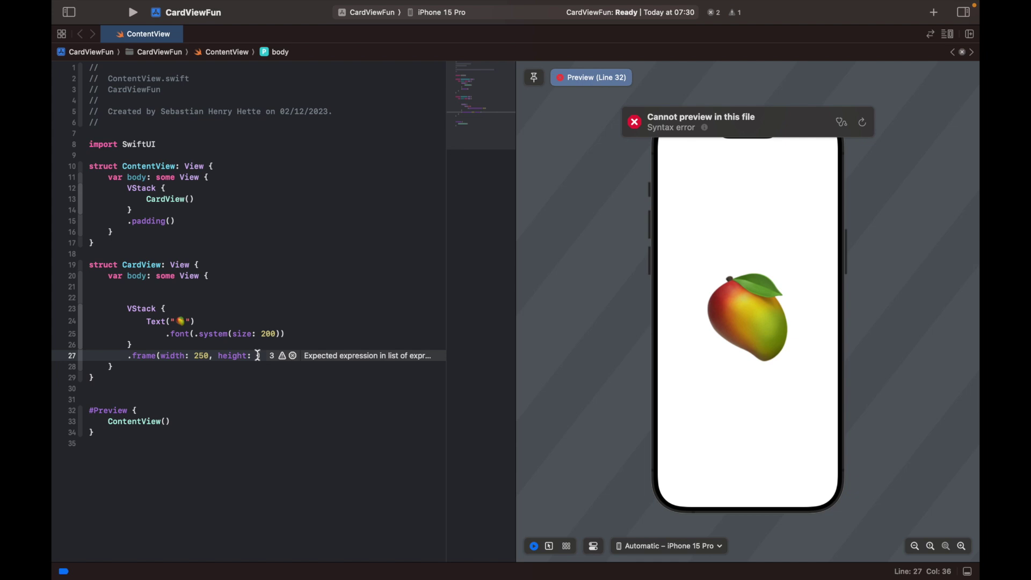
type("400")
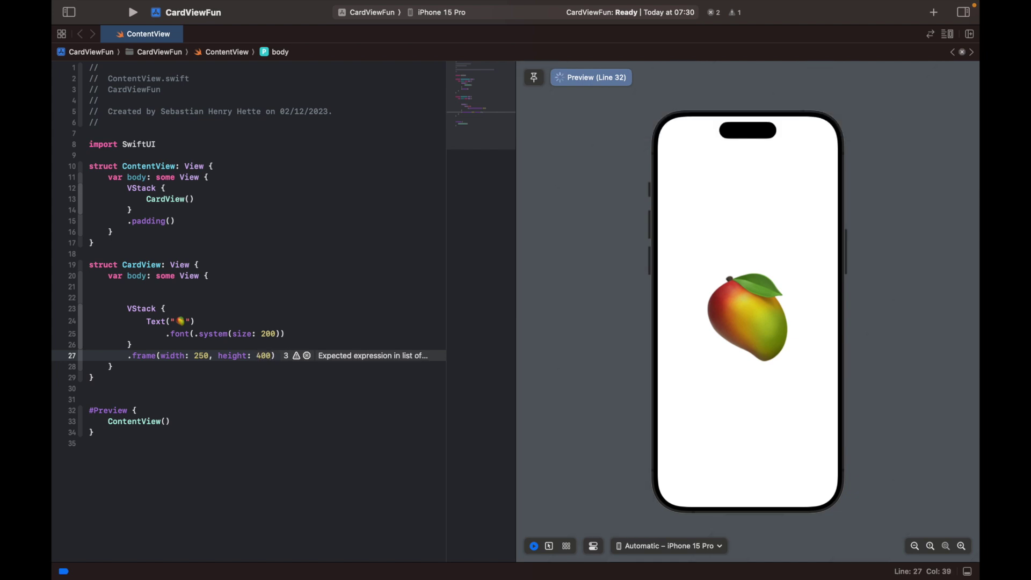
Add .background(.yellow) on the line after the frame modifier.
key("Return")
type(".")
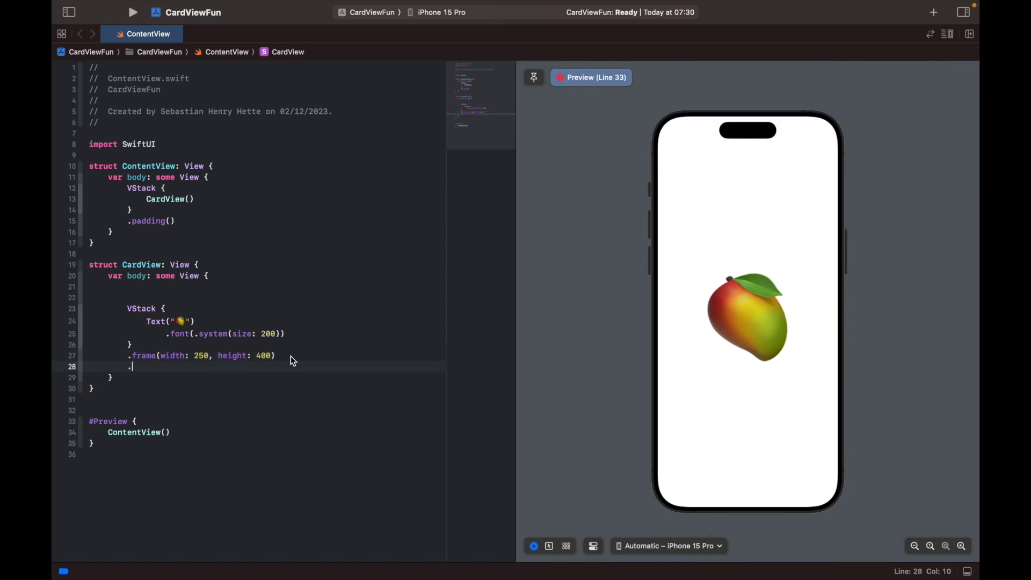
type("backgro")
key("Return")
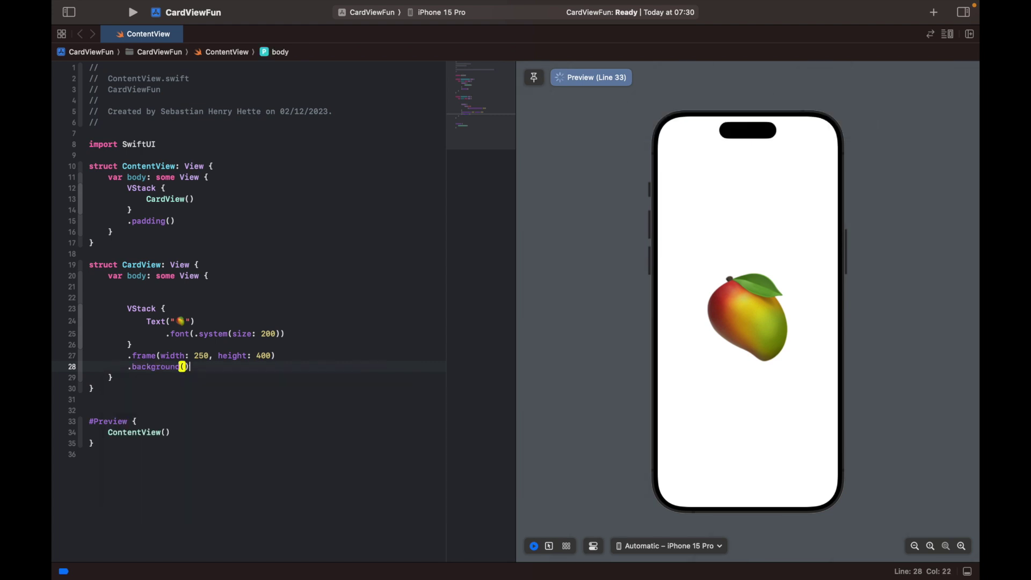
type(".")
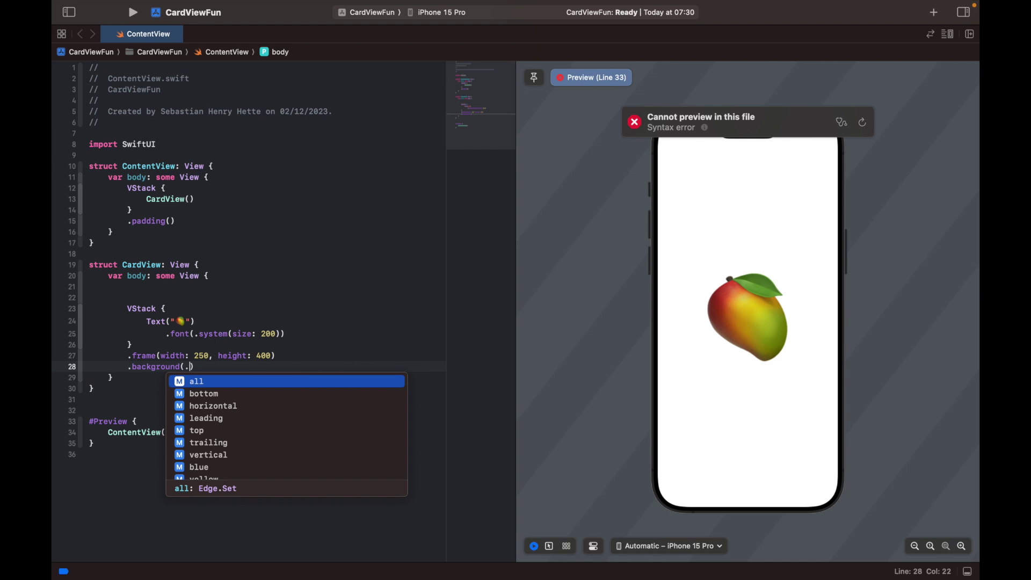
type("yellow")
key("Return")
key("Right")
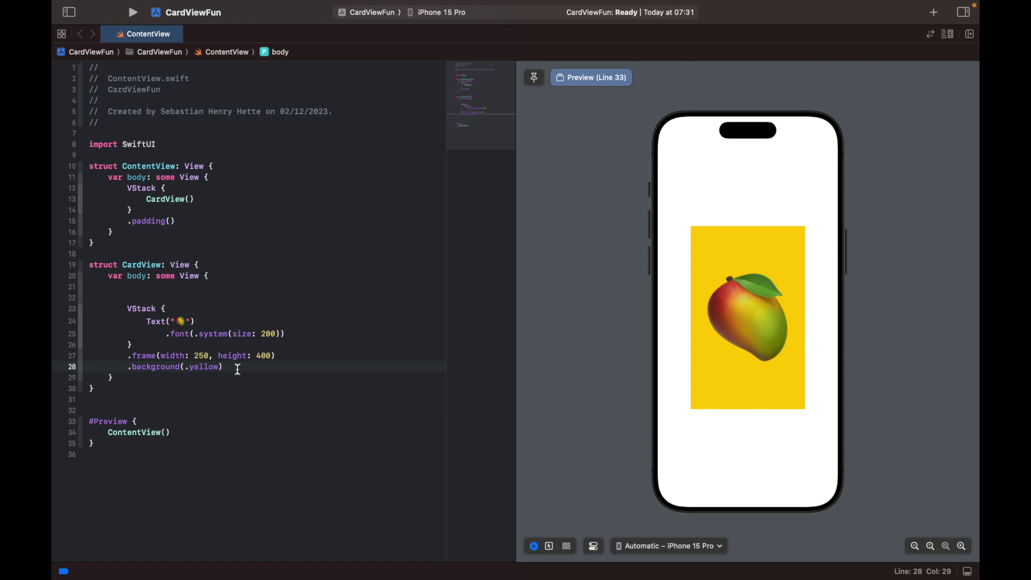
Add .clipShape(RoundedRectangle(cornerRadius: 25)) below the background modifier.
key("Return")
type(".")
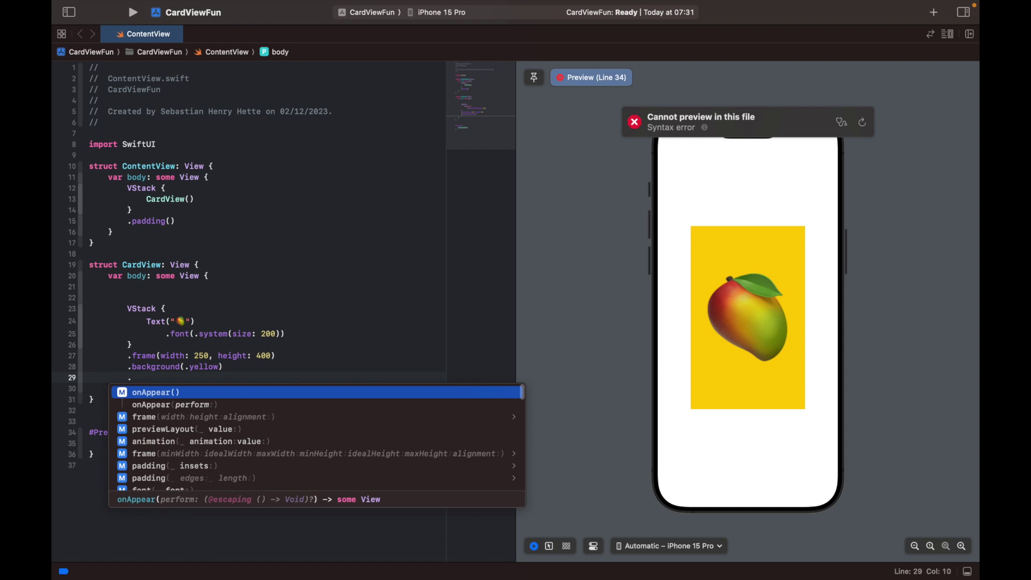
type("clipSha")
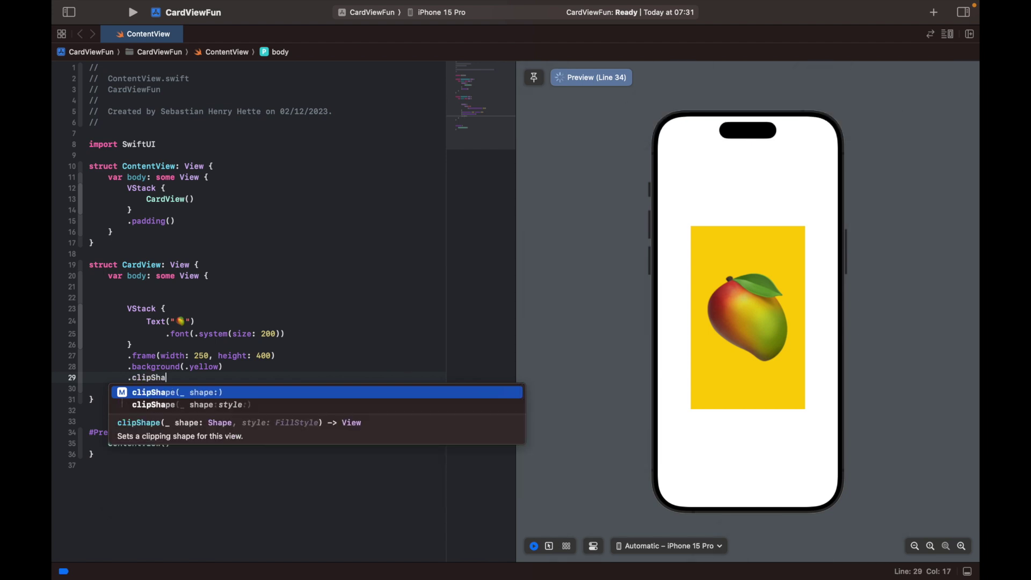
key("Return")
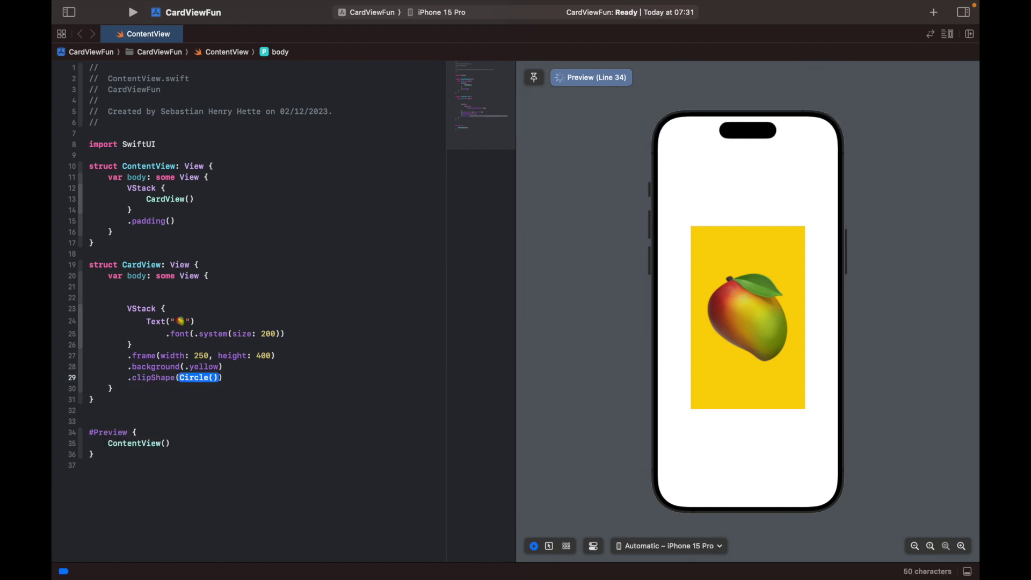
type("RoundedRectangle(")
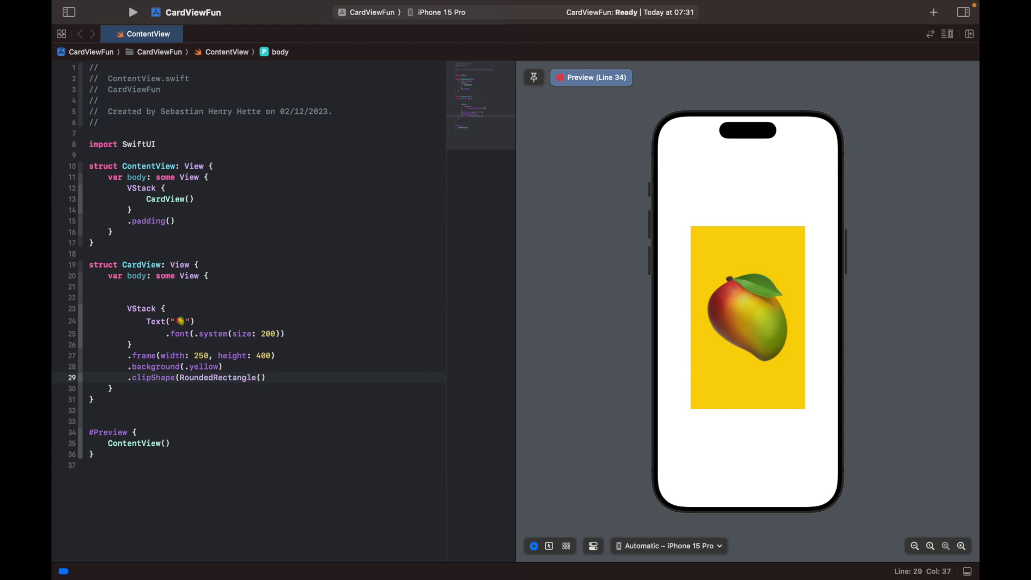
key("Return")
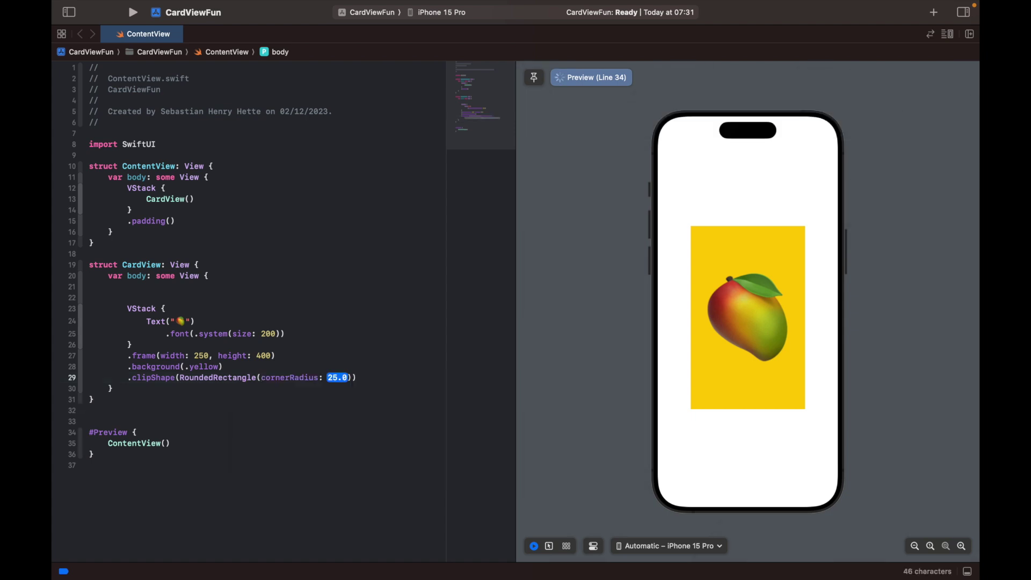
type("25")
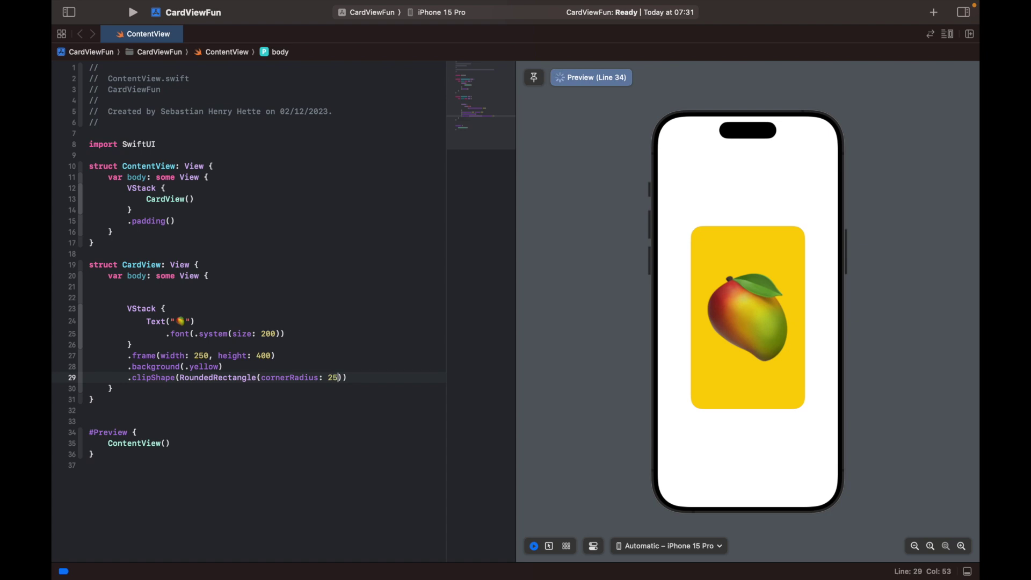
key("Right")
key("Right")
key("Right")
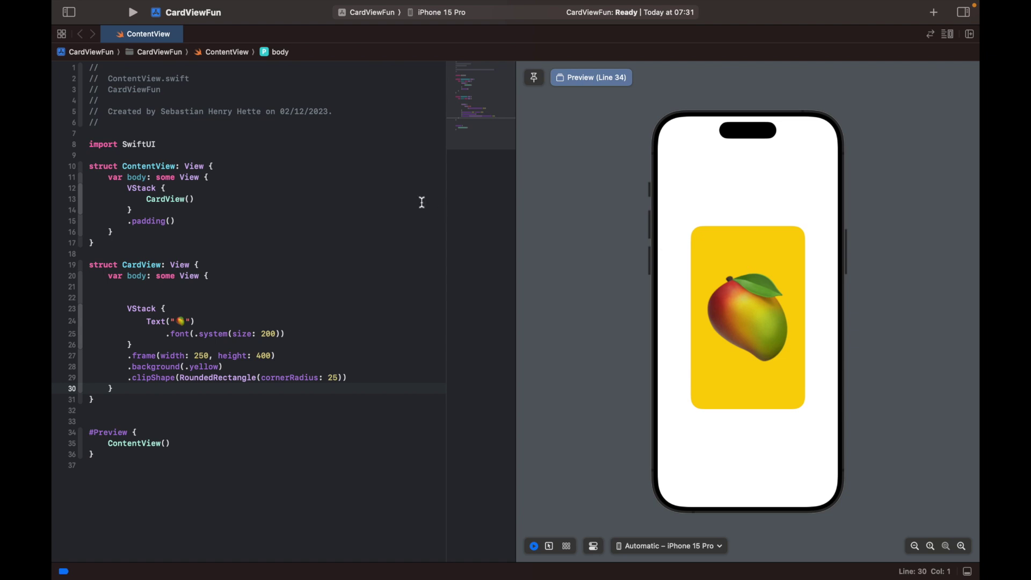
left_click(196, 199)
Remove the extra blank lines inside CardView.
left_click(134, 298)
key("BackSpace")
key("BackSpace")
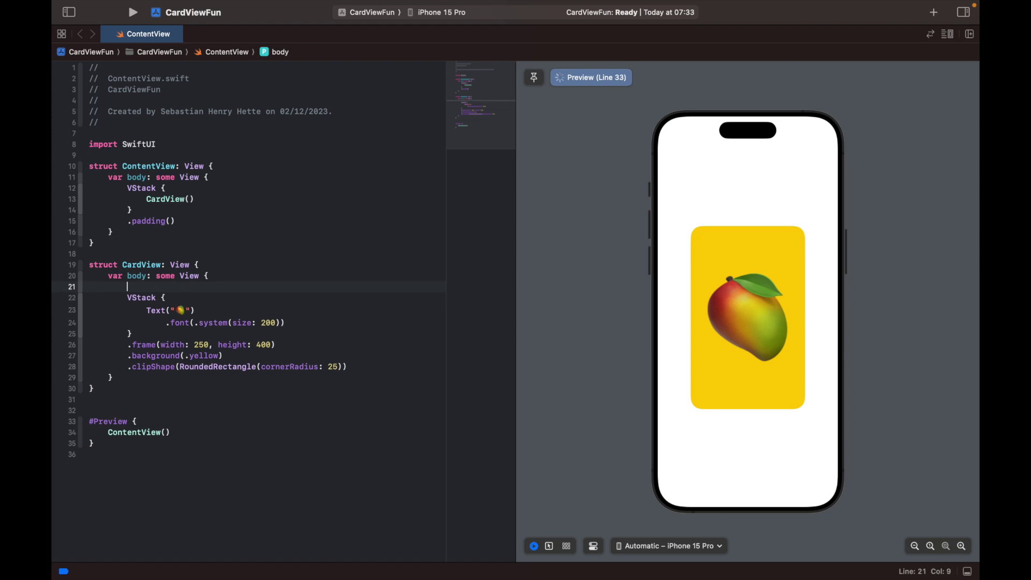
key("BackSpace")
Declare let title: String and let backgroundColor: AnyGradient at the top of CardView.
left_click(203, 264)
key("Return")
key("Return")
key("Return")
key("Up")
type("let title: ")
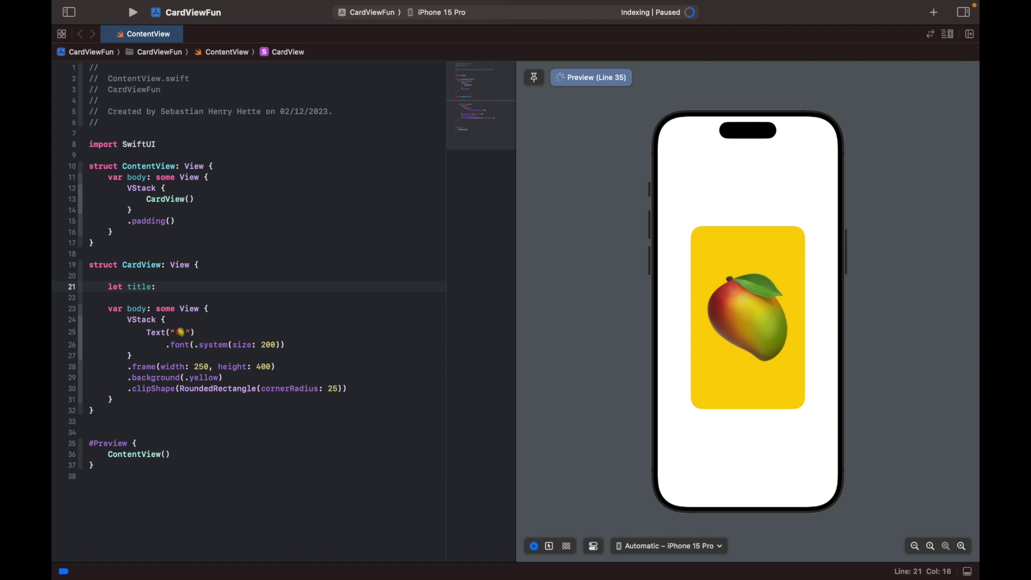
type("St")
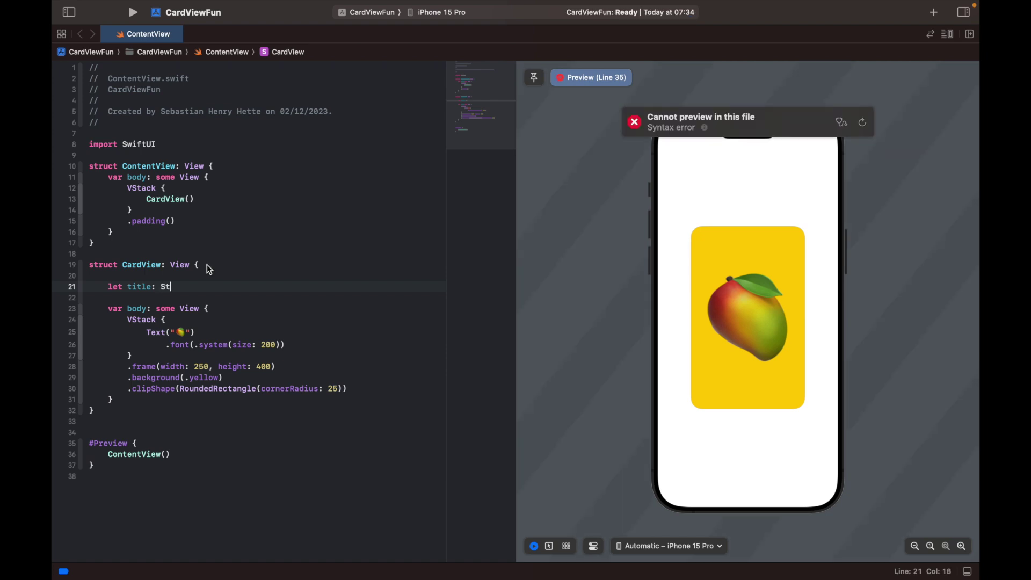
type("ring")
key("Return")
type("let ba")
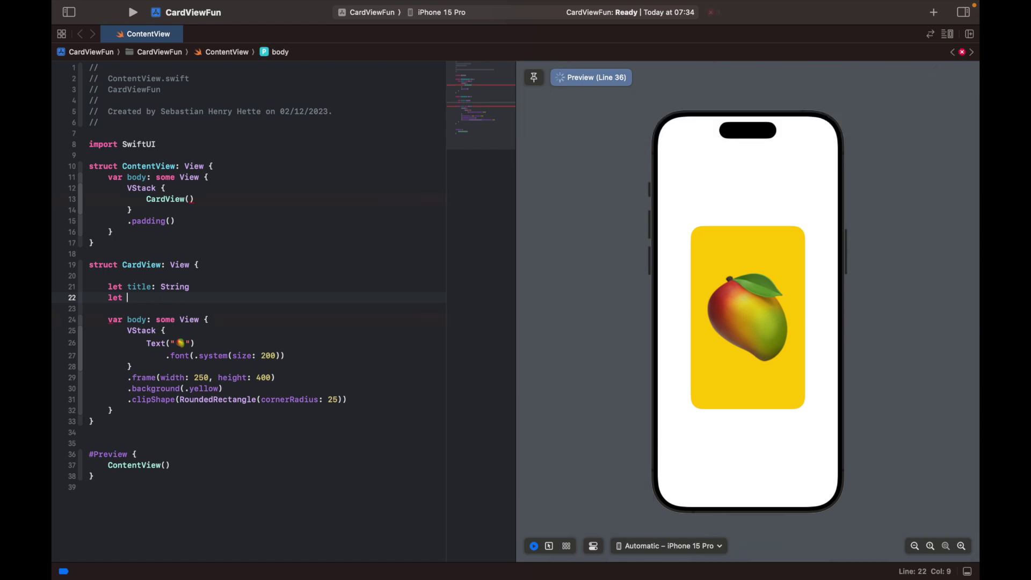
type("ckgroundColor:AnyGrad")
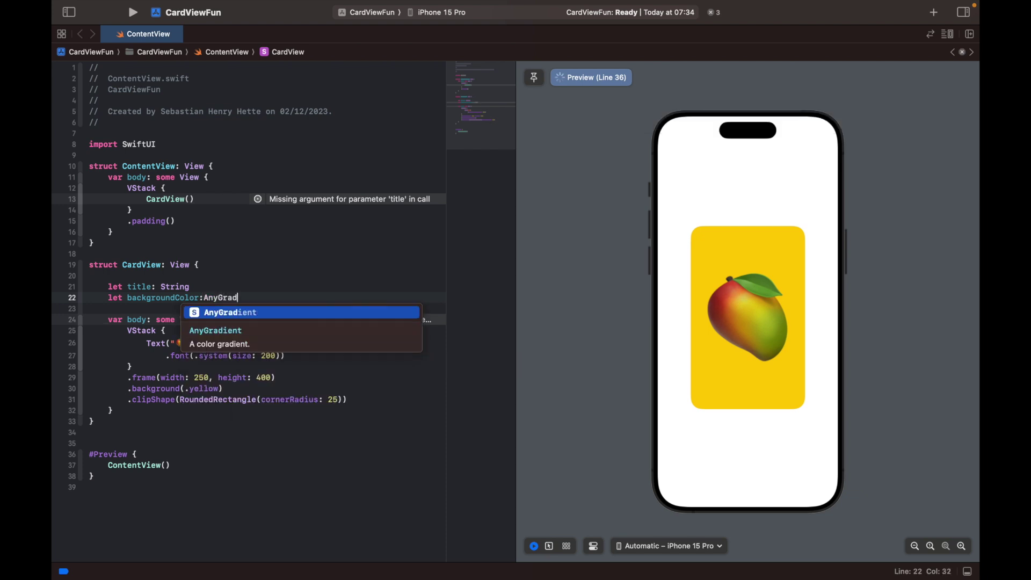
type("ient")
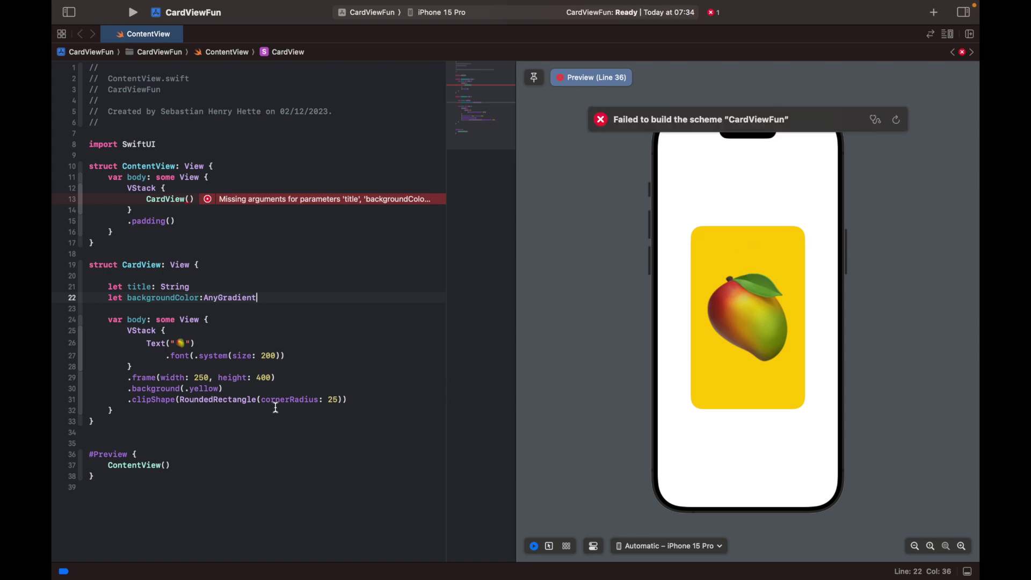
Swap .yellow for backgroundColor and replace the mango emoji in Text with title.
left_click_drag(221, 388, 185, 390)
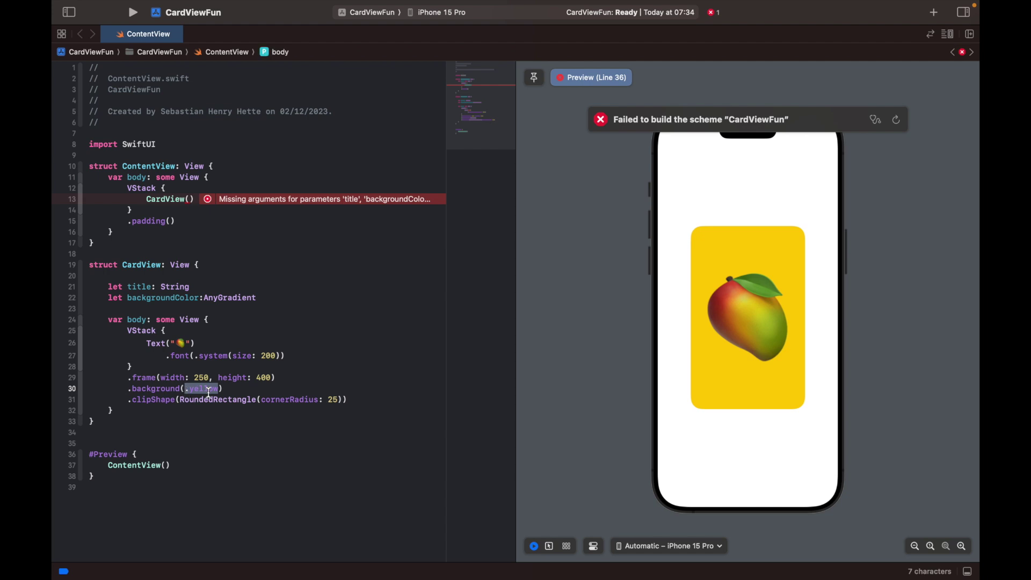
type("back")
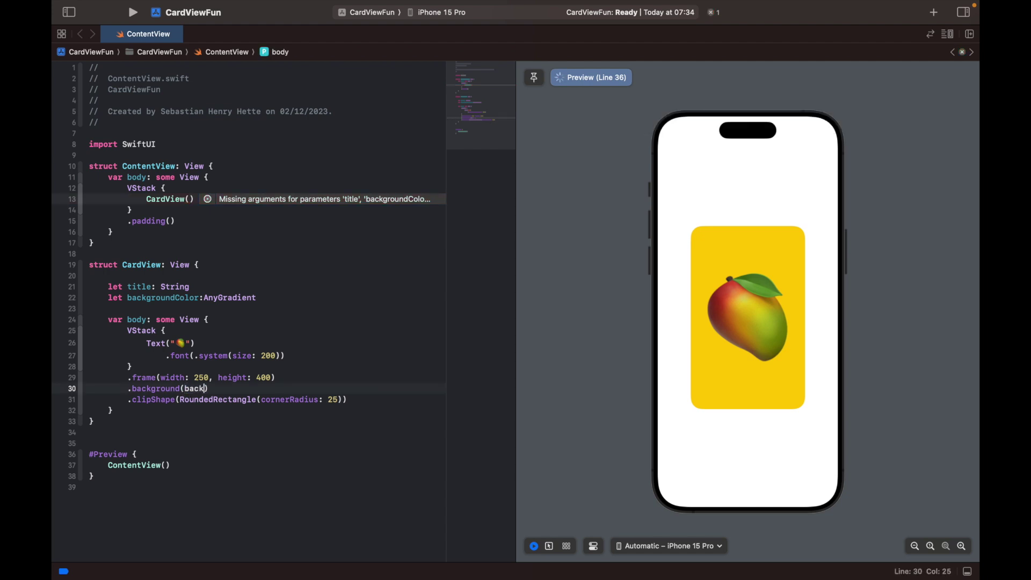
type("g")
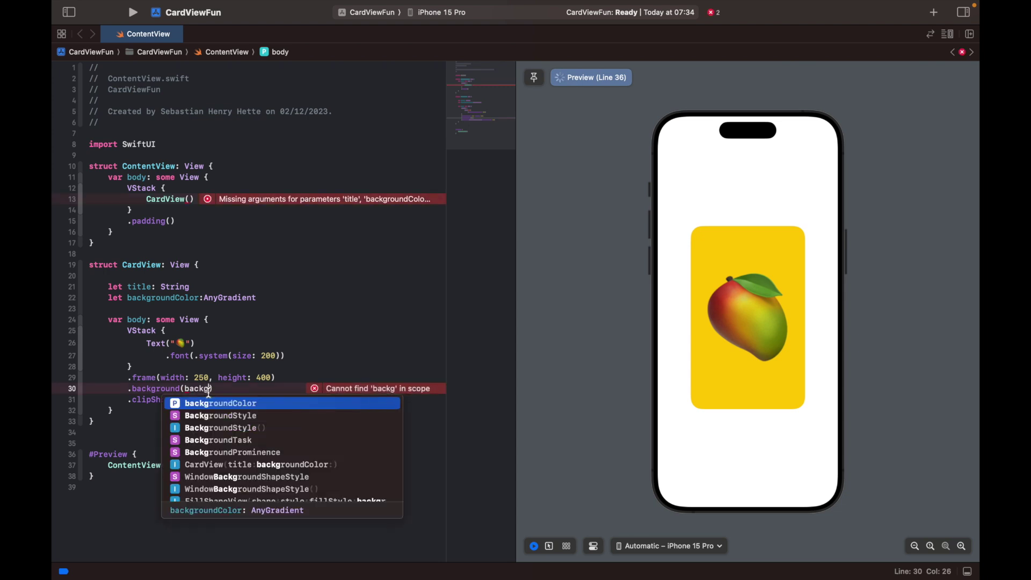
key("Return")
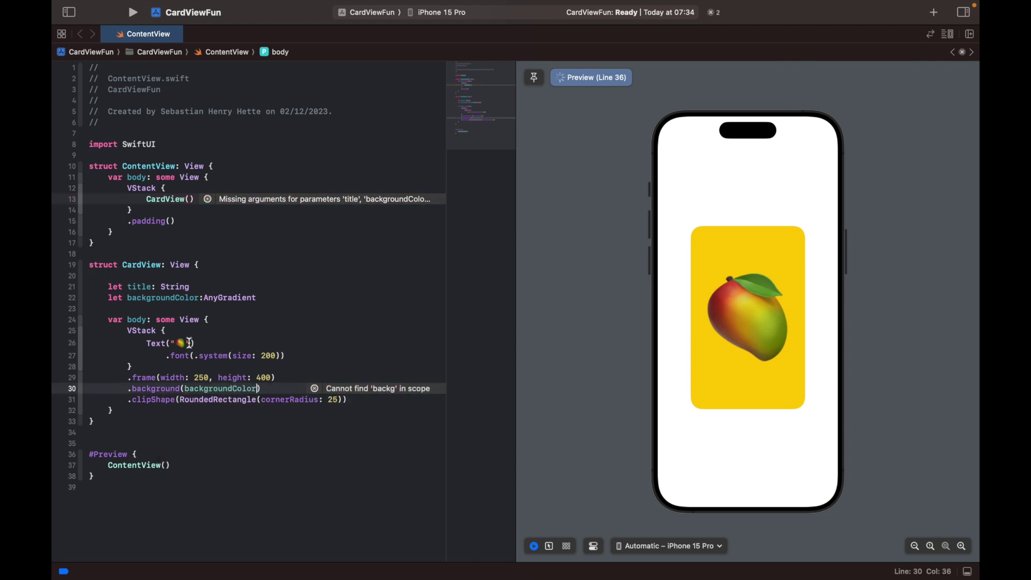
left_click_drag(190, 342, 173, 345)
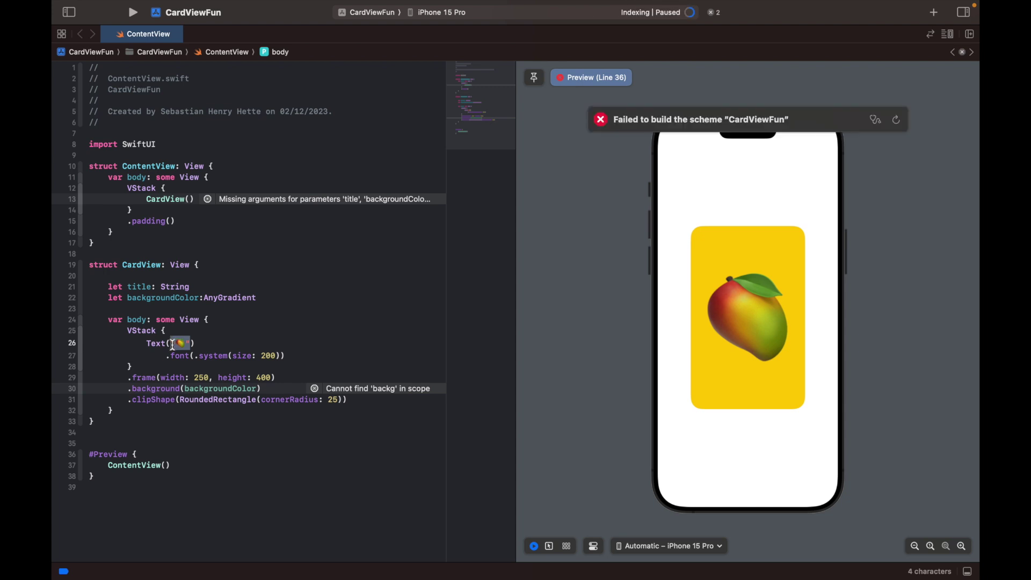
type("title")
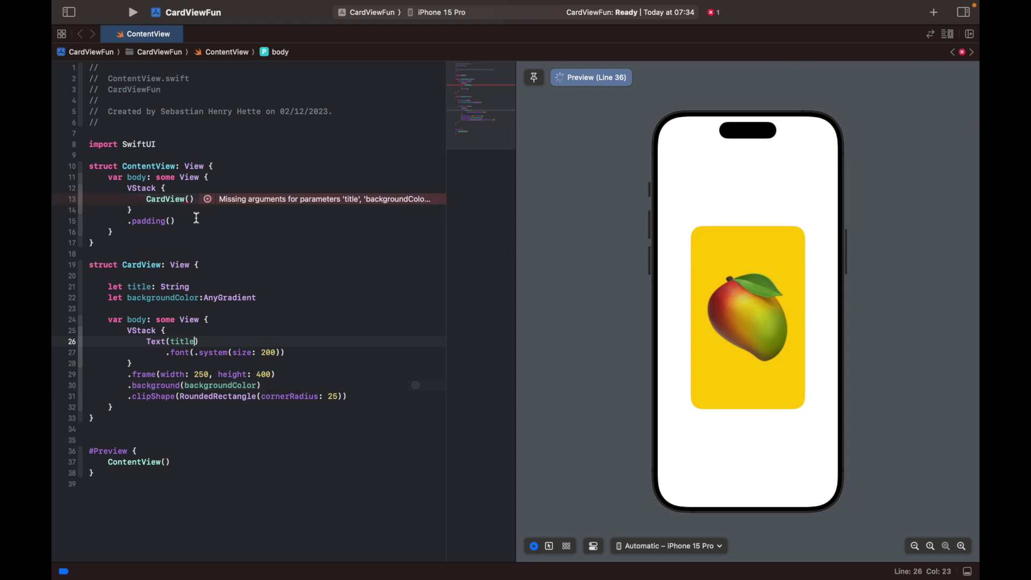
Call CardView with a mango emoji title and a Color.yellow.gradient background.
left_click(191, 199)
key("BackSpace")
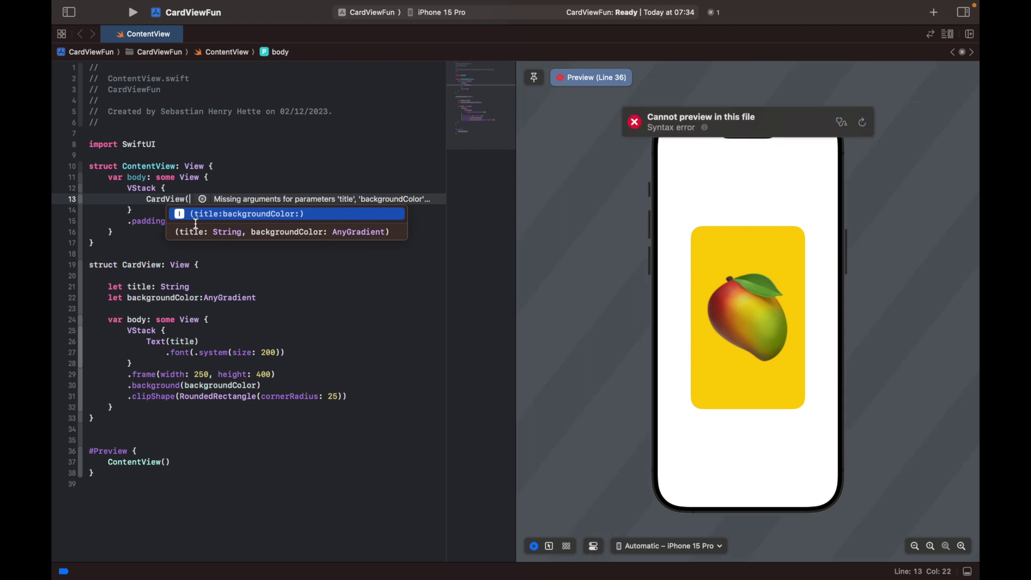
key("Return")
type("\"")
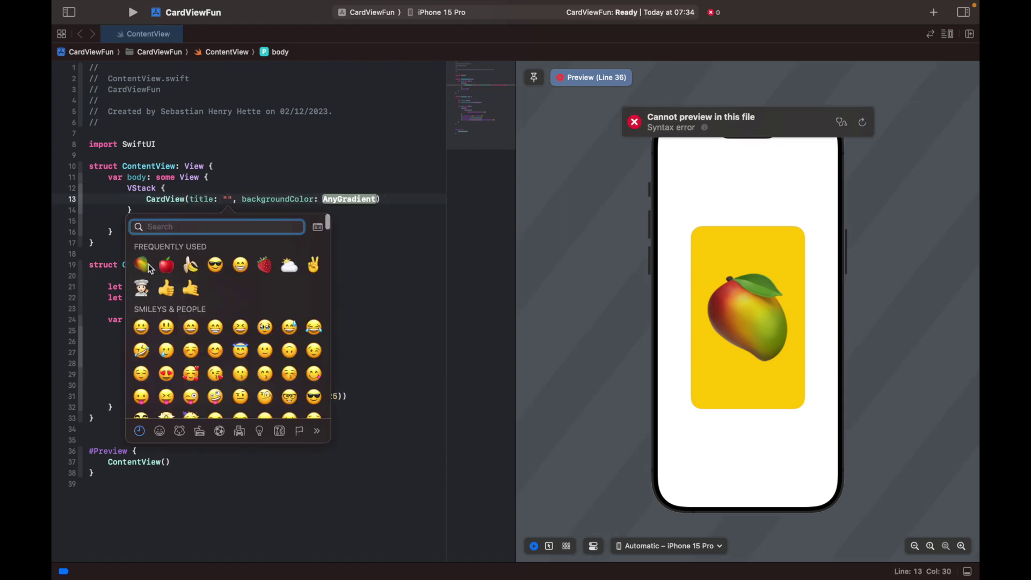
key("Escape")
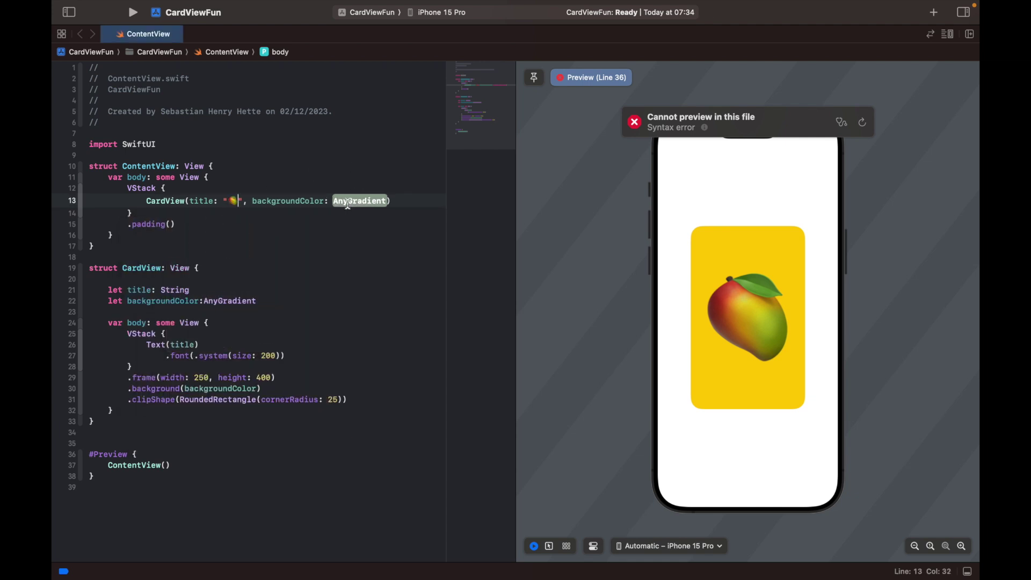
left_click(347, 201)
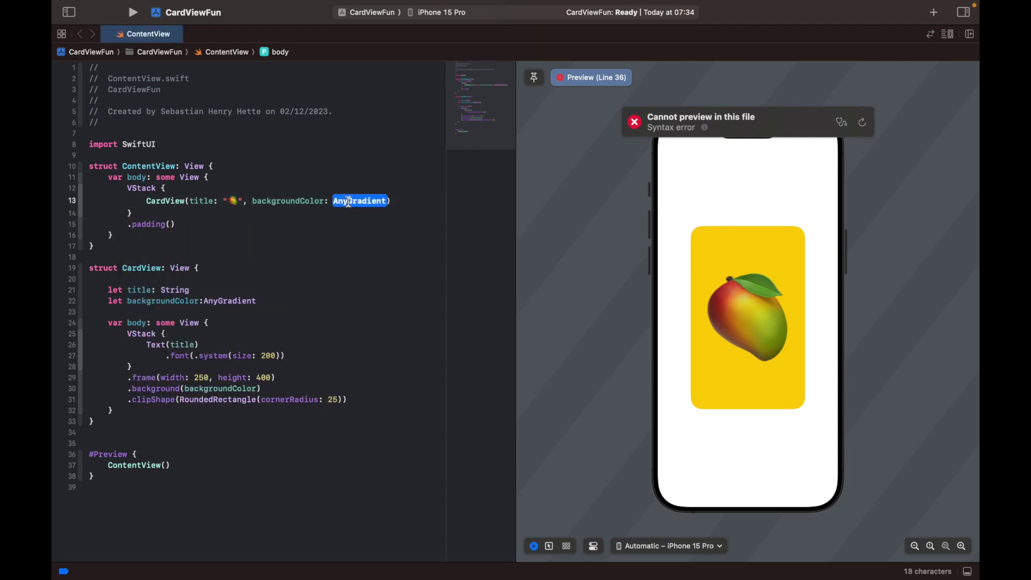
type("Color.yellow.gradien")
key("Return")
key("Return")
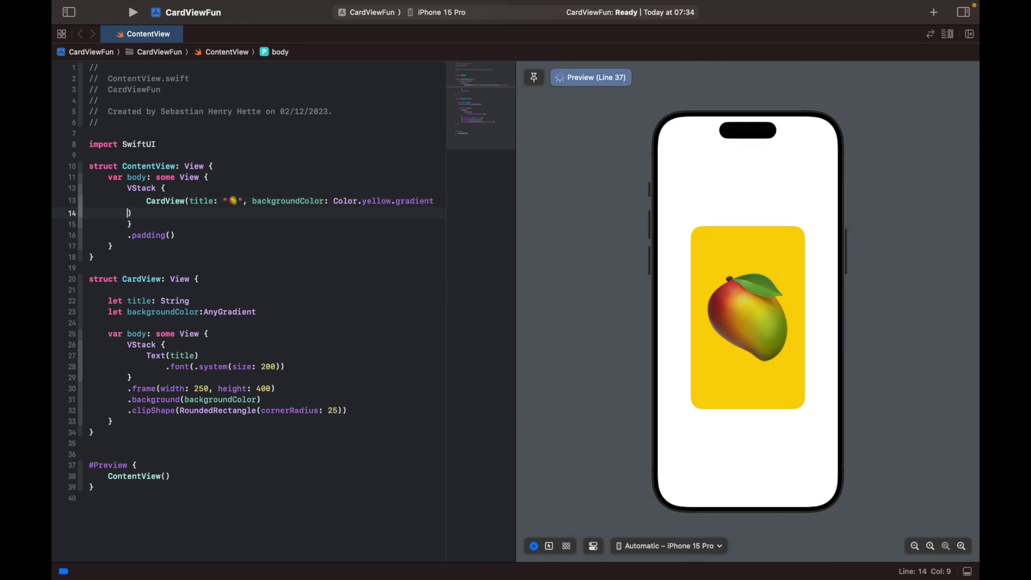
key("BackSpace")
key("BackSpace")
key("BackSpace")
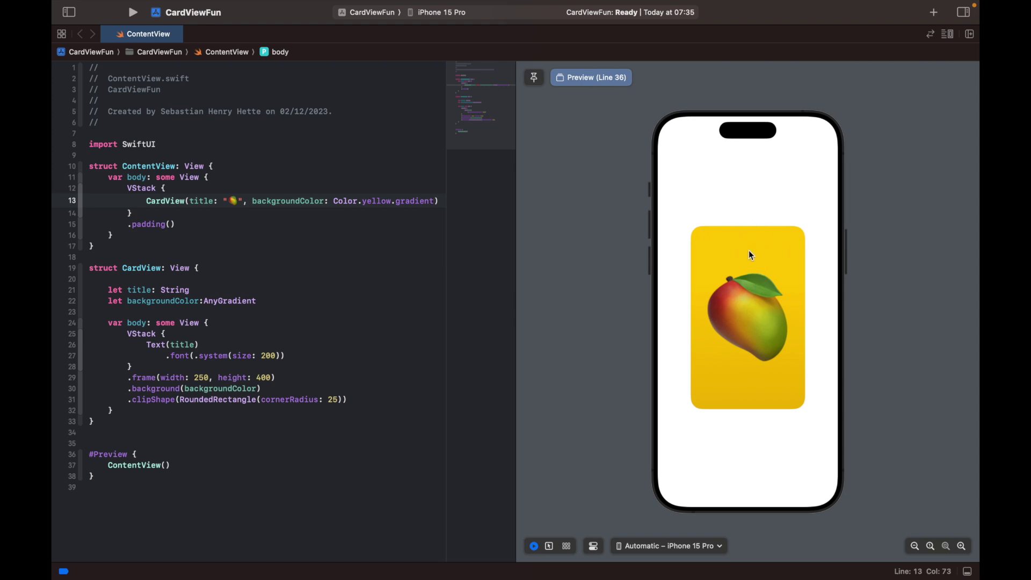
Set the preview canvas Color Scheme to Dark Appearance.
left_click(594, 546)
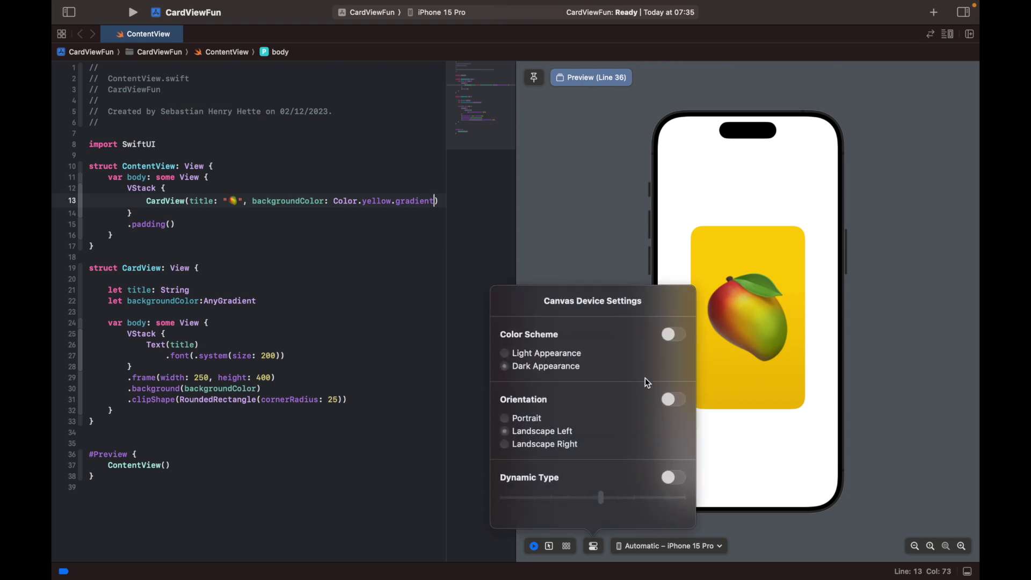
left_click(673, 335)
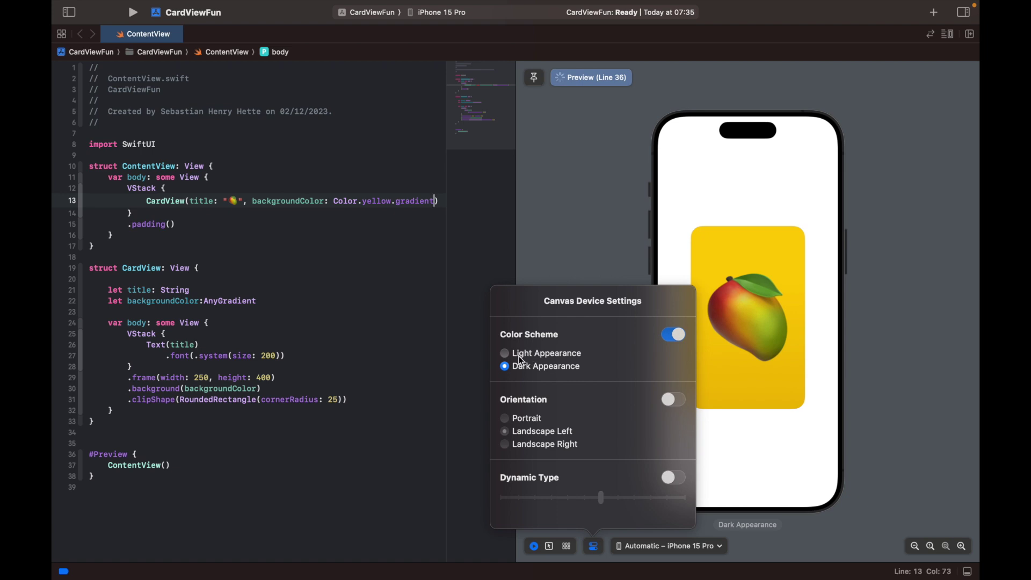
left_click(576, 260)
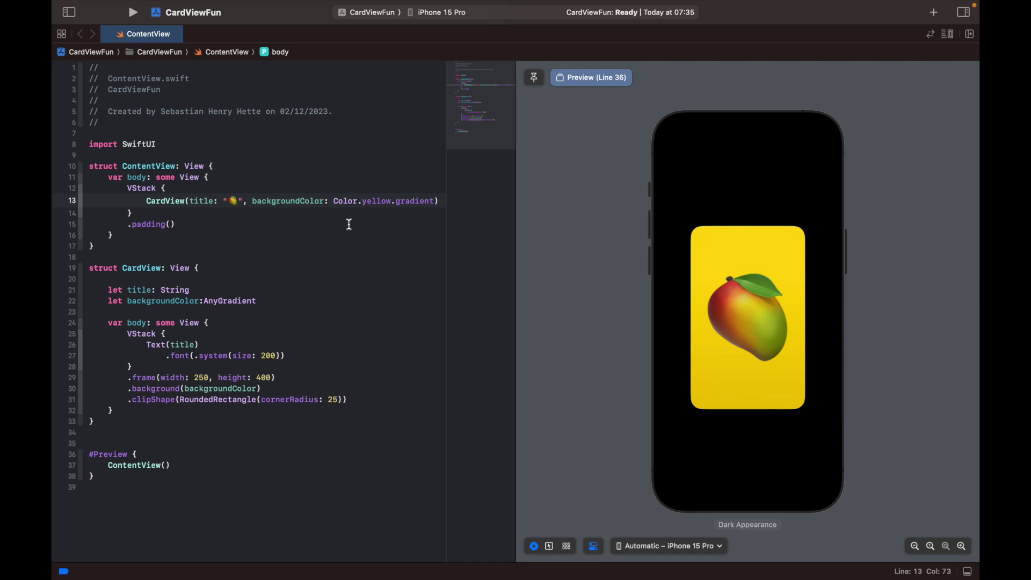
Replace VStack on line 12 with ScrollView(.horizontal).
left_click(183, 188)
double_click(140, 187)
type("ScrollView(.")
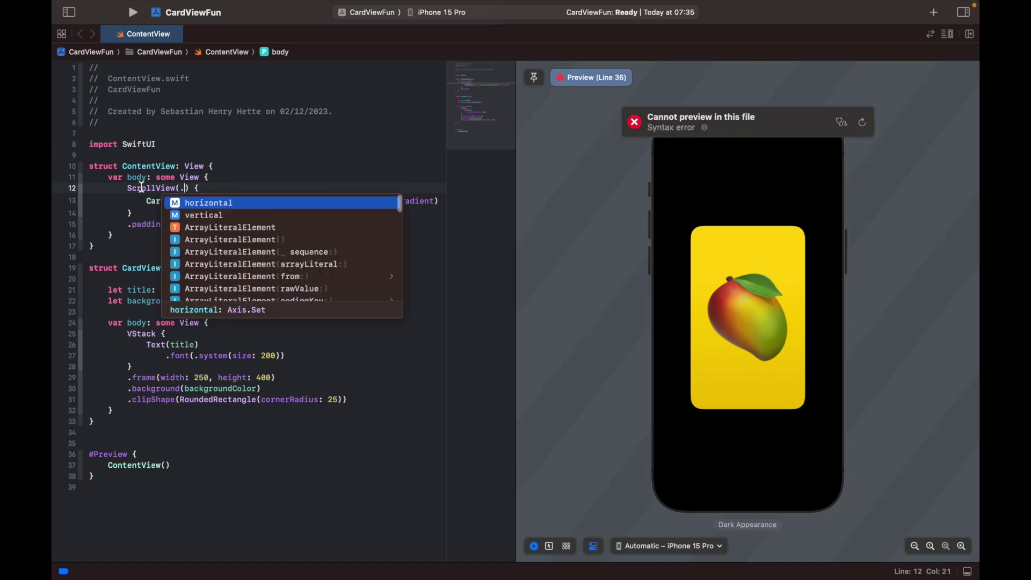
key("Return")
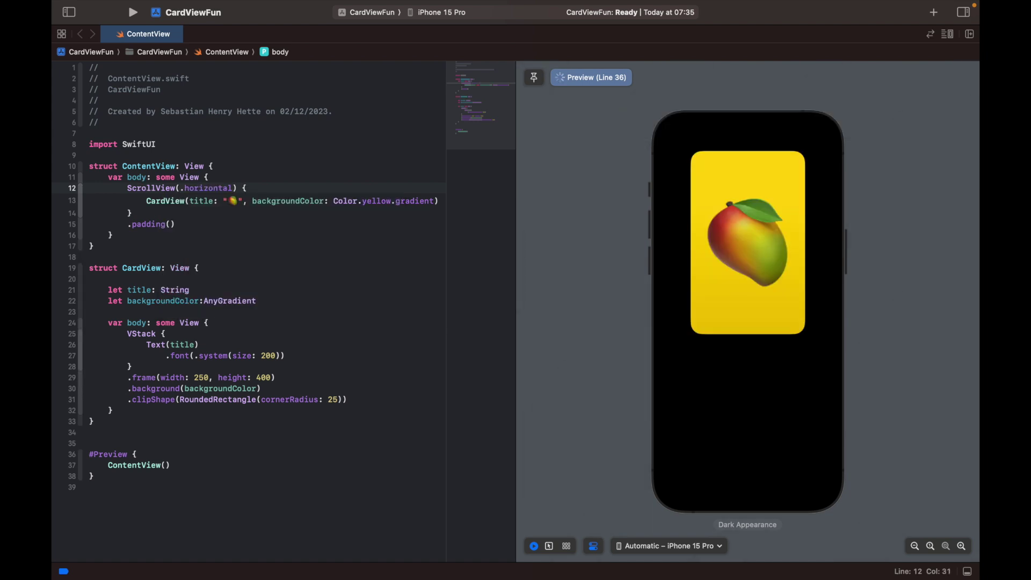
left_click(176, 213)
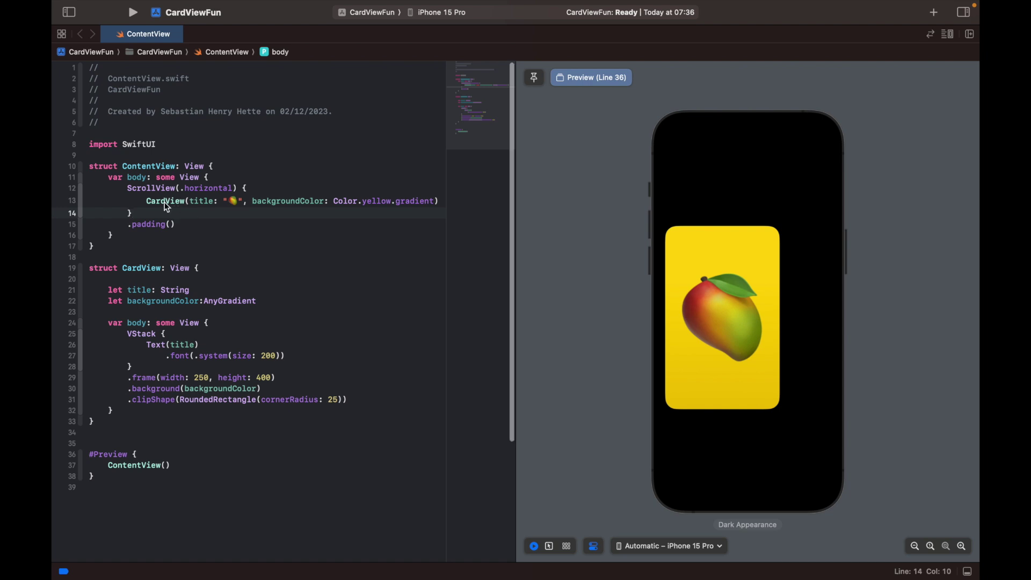
Embed the mango CardView call in an HStack with spacing: 20.
right_click(164, 203)
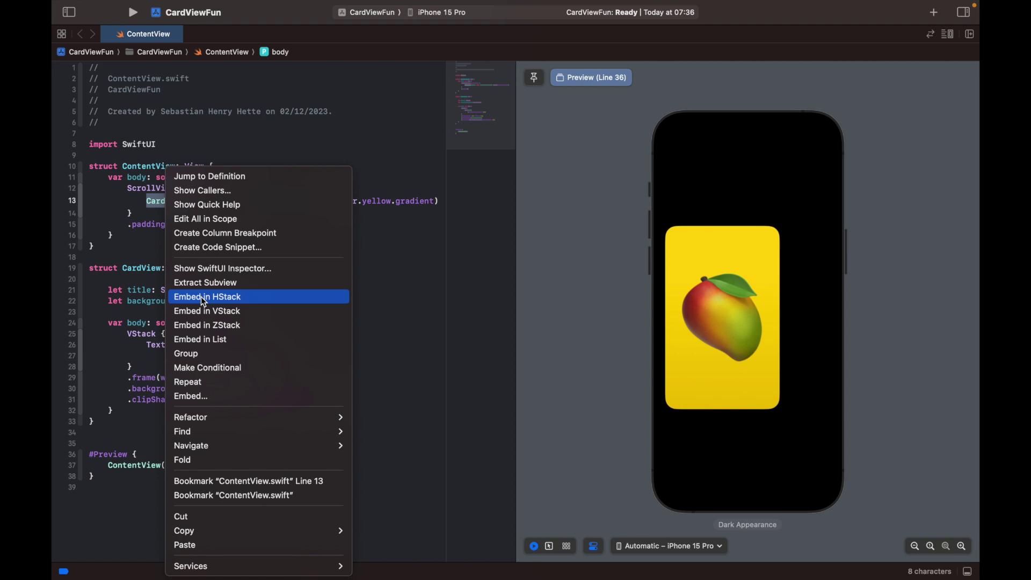
left_click(202, 302)
left_click(174, 200)
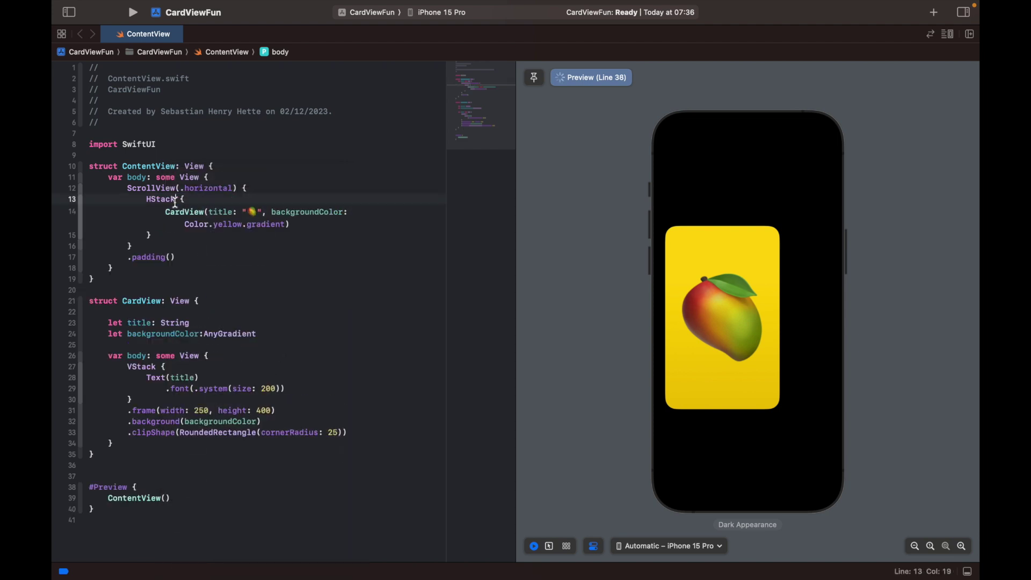
type("(spac")
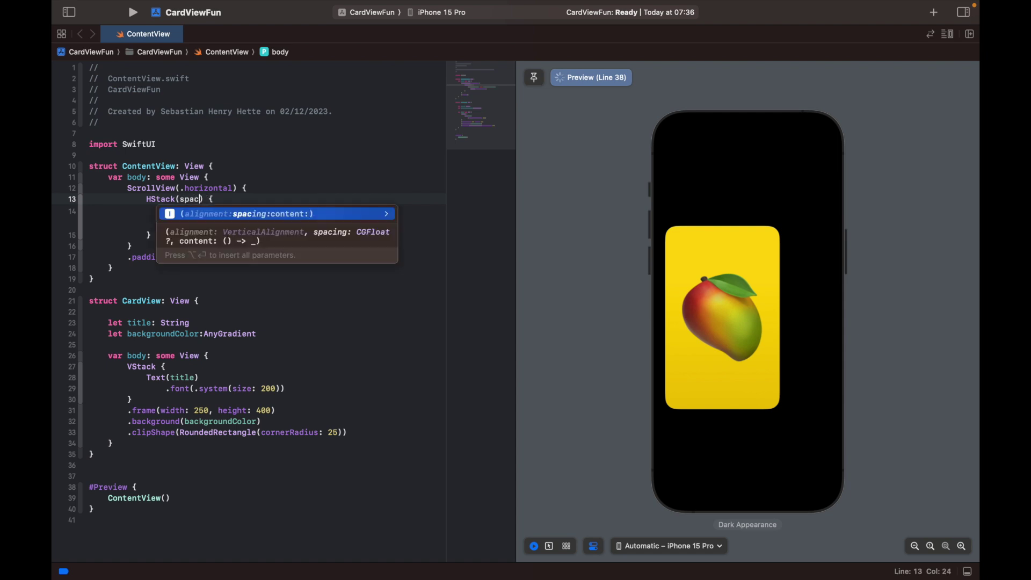
type("ing")
key("Return")
key("BackSpace")
type("20")
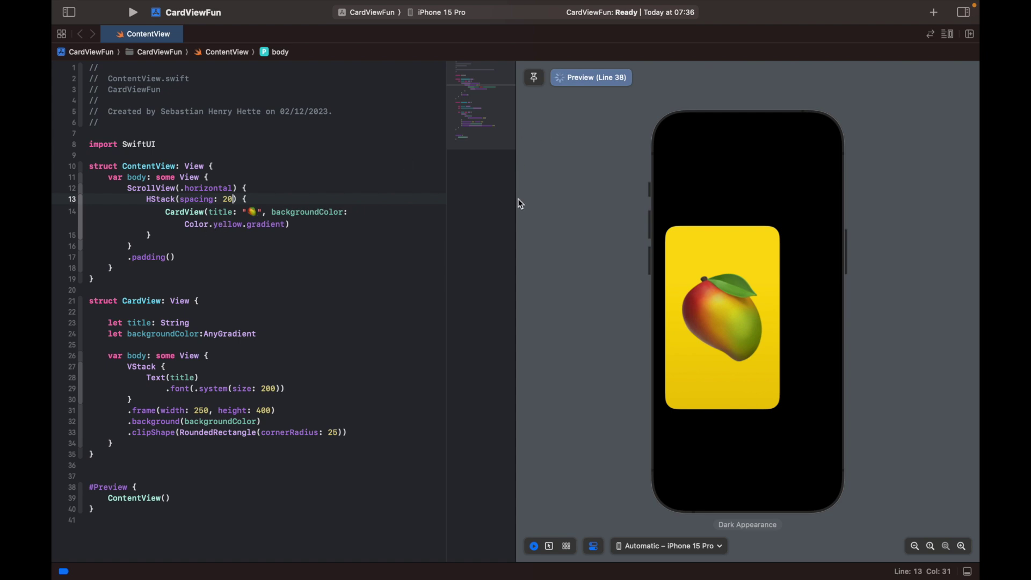
left_click_drag(516, 198, 638, 197)
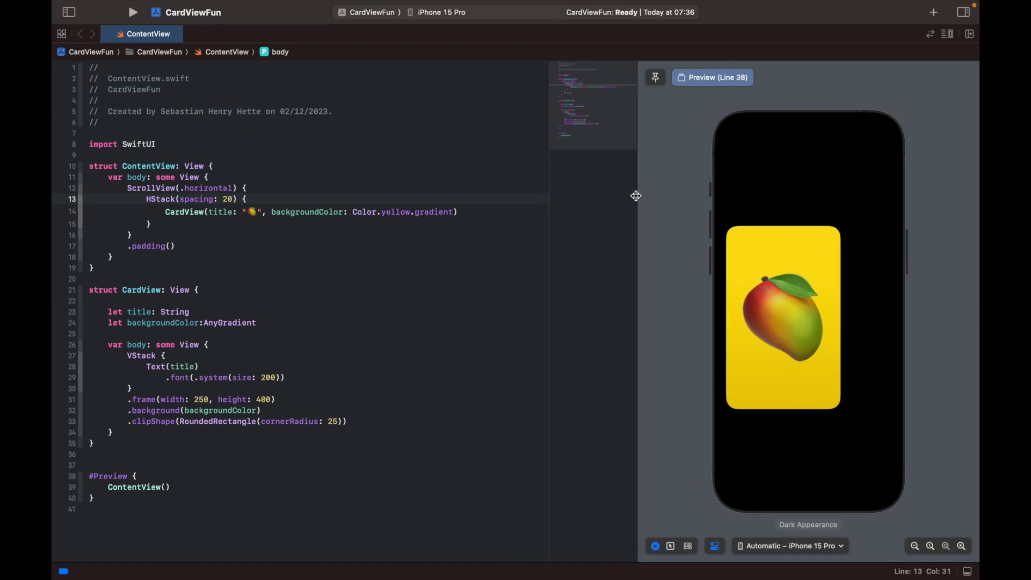
left_click(484, 212)
Paste the mango CardView line three more times, then swipe the preview row to test scrolling.
key("Return")
left_click_drag(457, 212, 165, 212)
key("super+c")
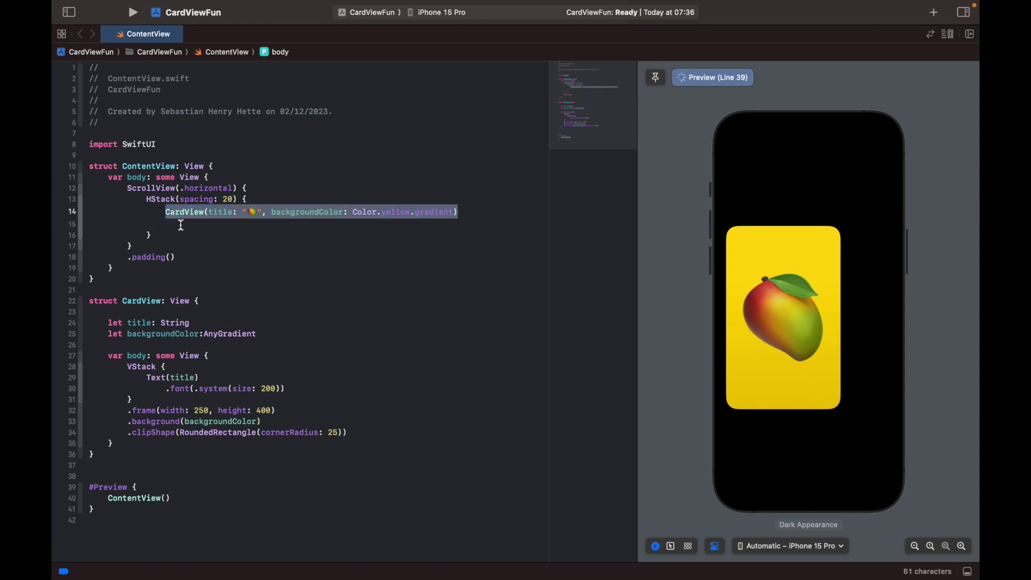
left_click(179, 225)
key("super+v")
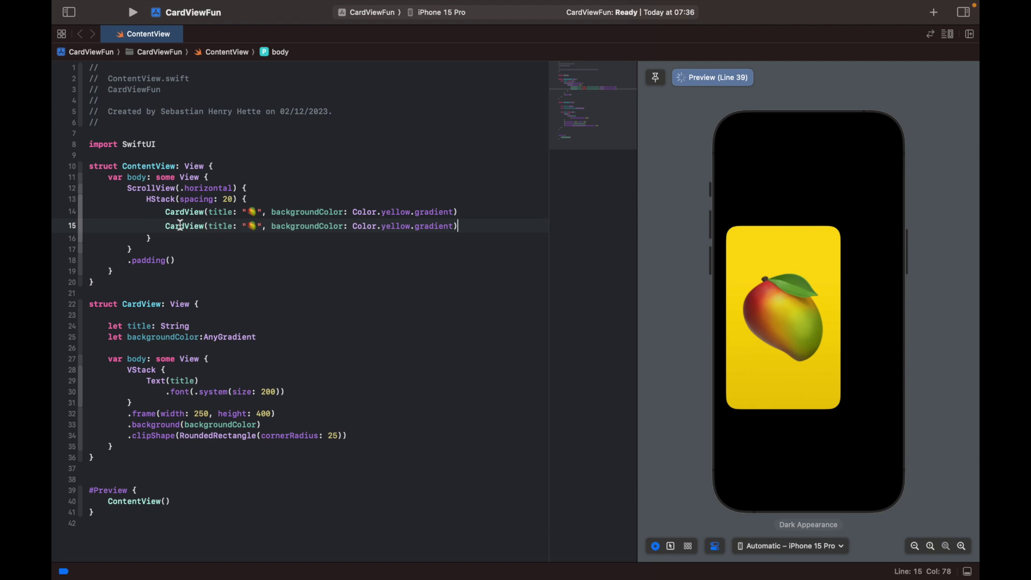
key("Return")
key("super+v")
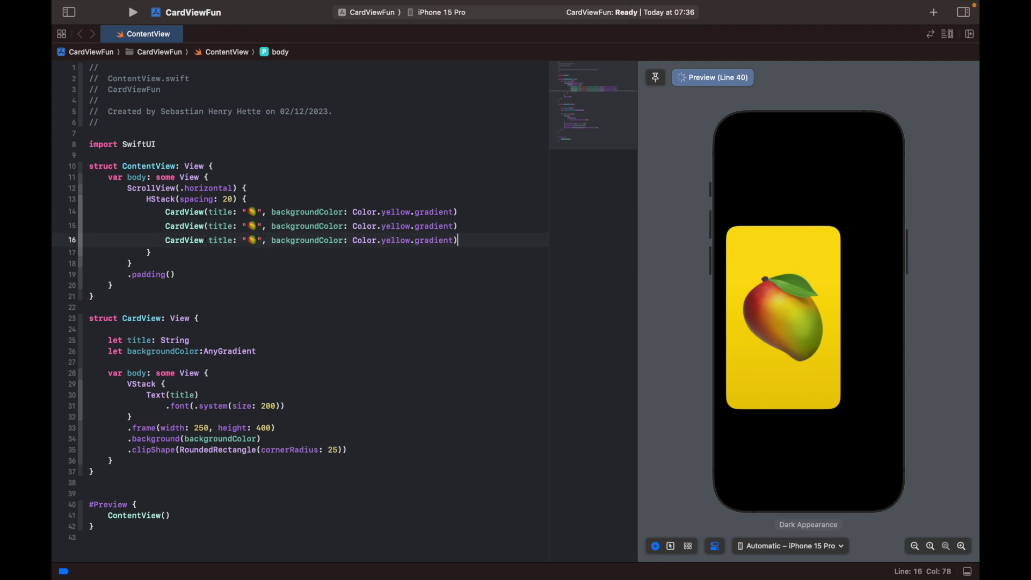
key("Return")
key("super+v")
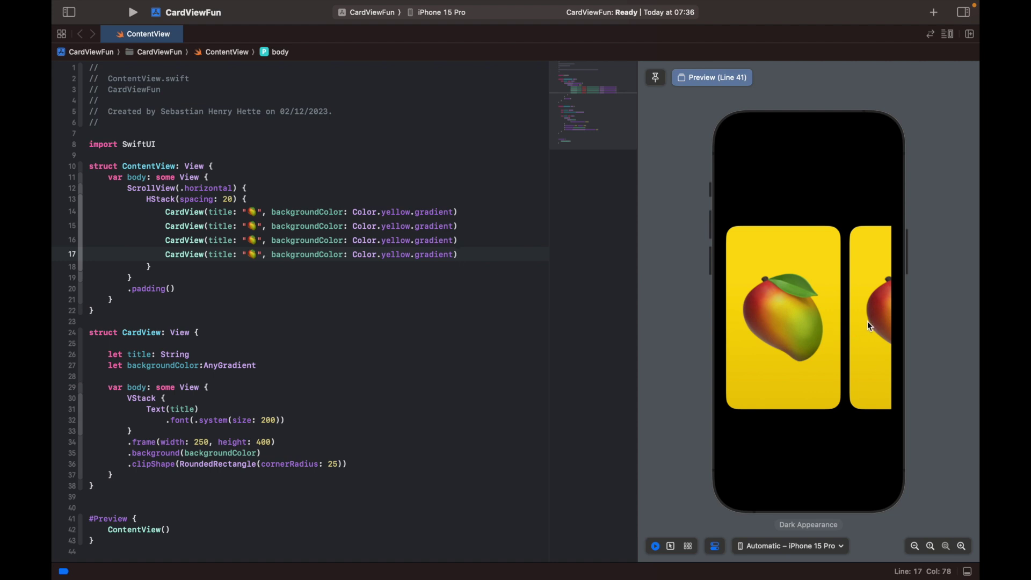
left_click_drag(867, 322, 745, 322)
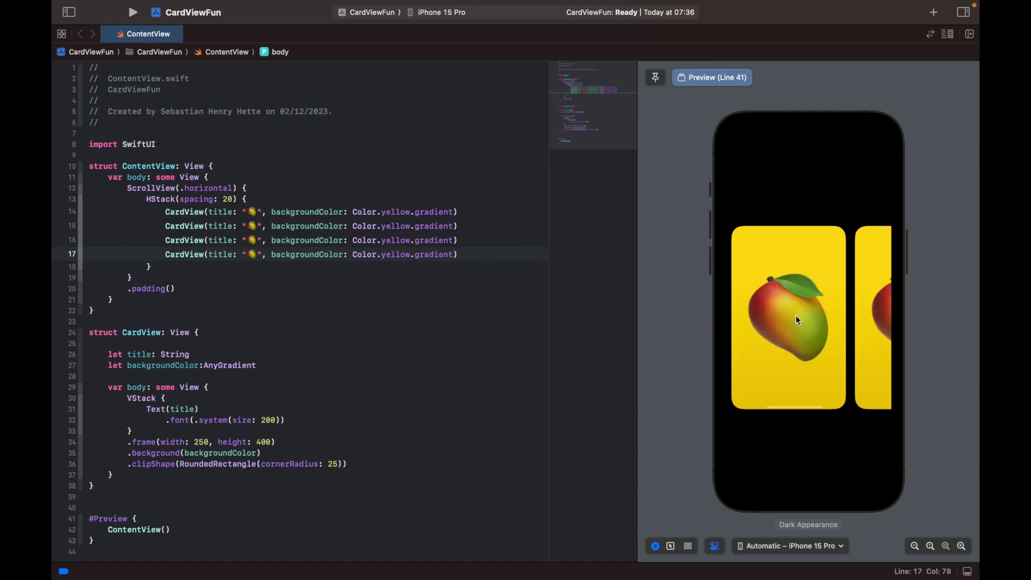
left_click_drag(868, 307, 736, 323)
scroll(816, 308, "right", 2)
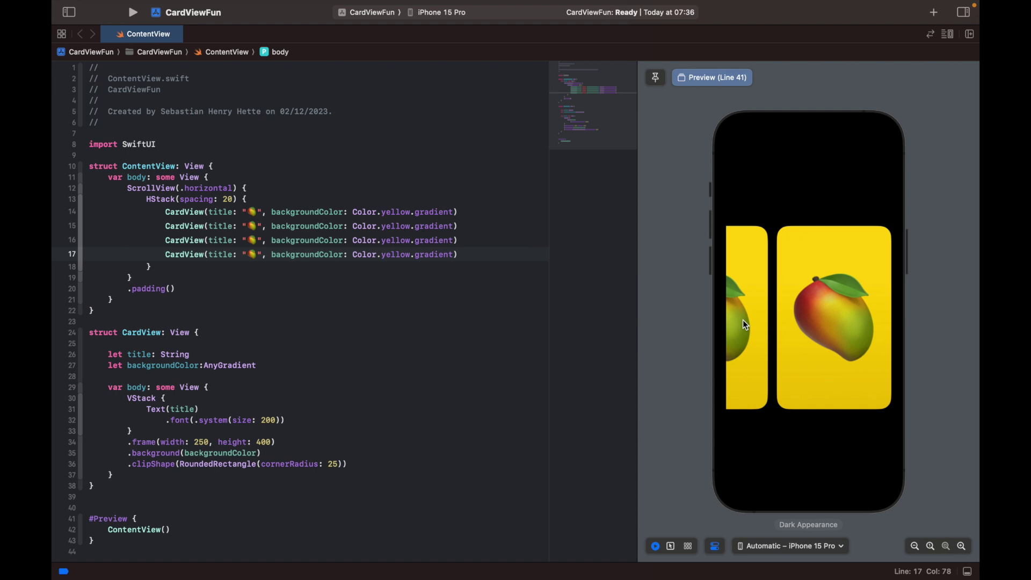
mouse_move(742, 320)
left_mouse_down()
mouse_move(804, 314)
mouse_move(733, 330)
mouse_move(858, 331)
mouse_move(765, 332)
left_mouse_up()
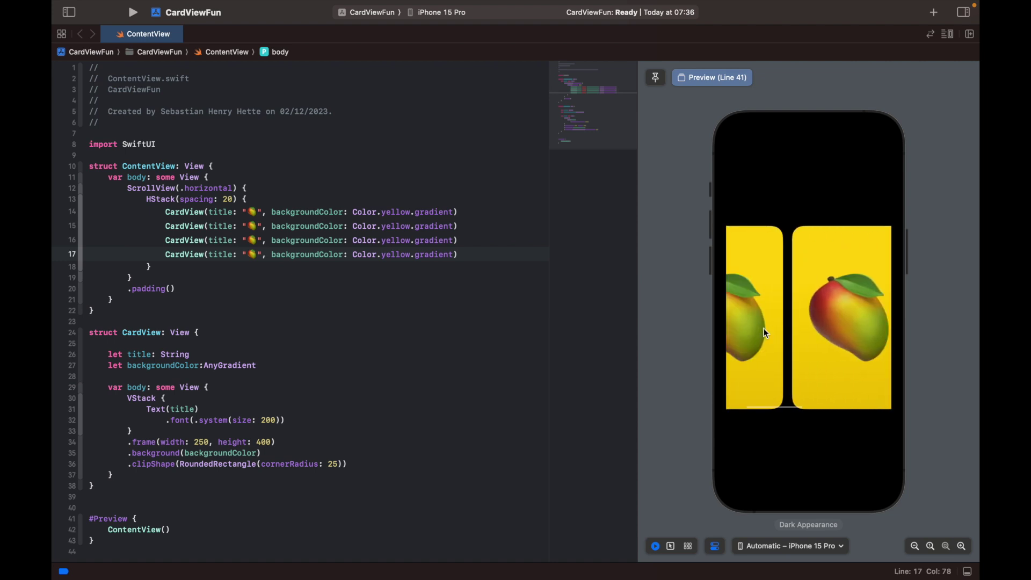
Replace the second card's mango title with a banana emoji.
left_click(256, 226)
key("BackSpace")
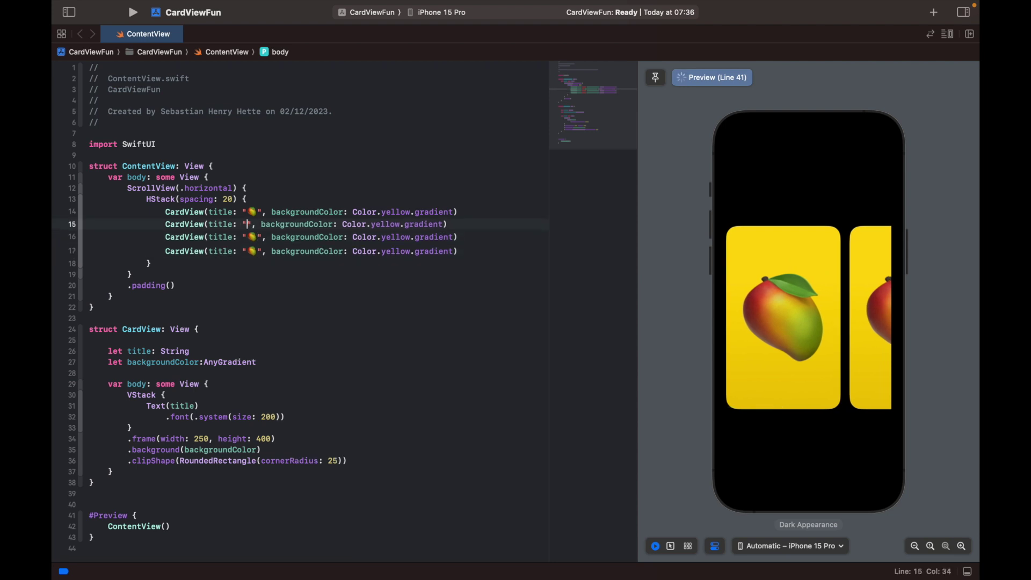
key("ctrl+super+space")
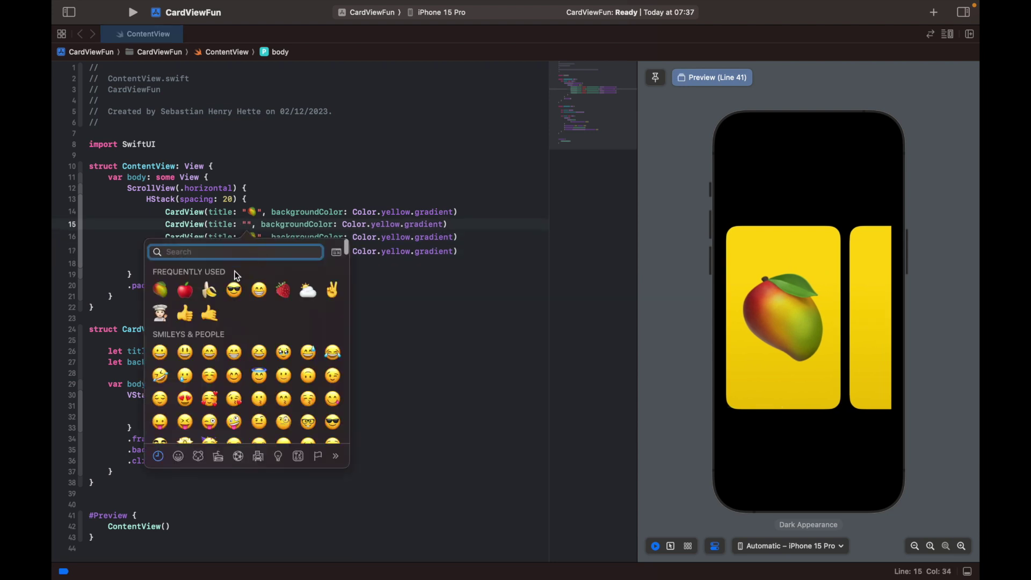
key("Escape")
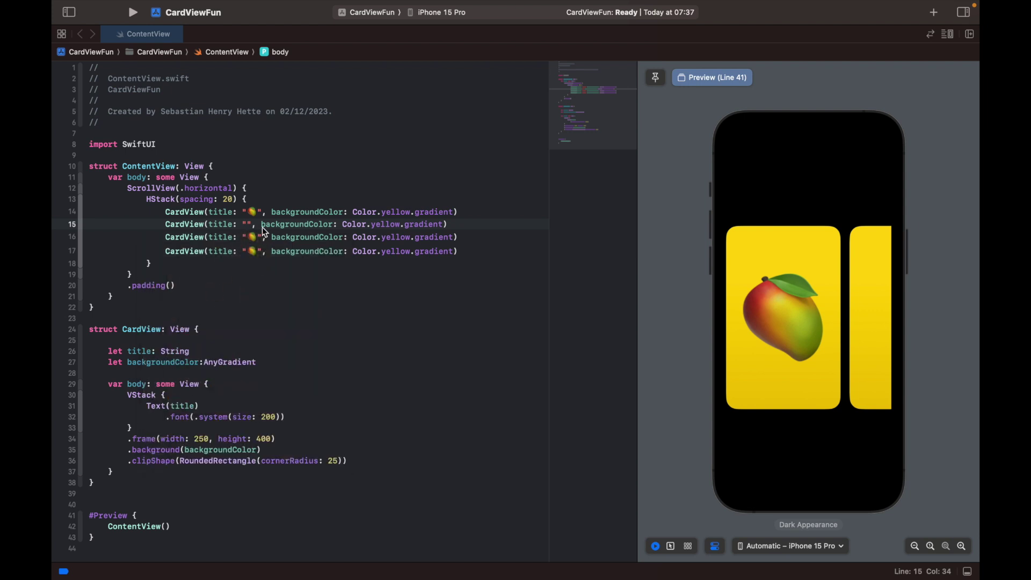
key("Down")
Set the third and fourth card titles to apple and strawberry emoji.
key("BackSpace")
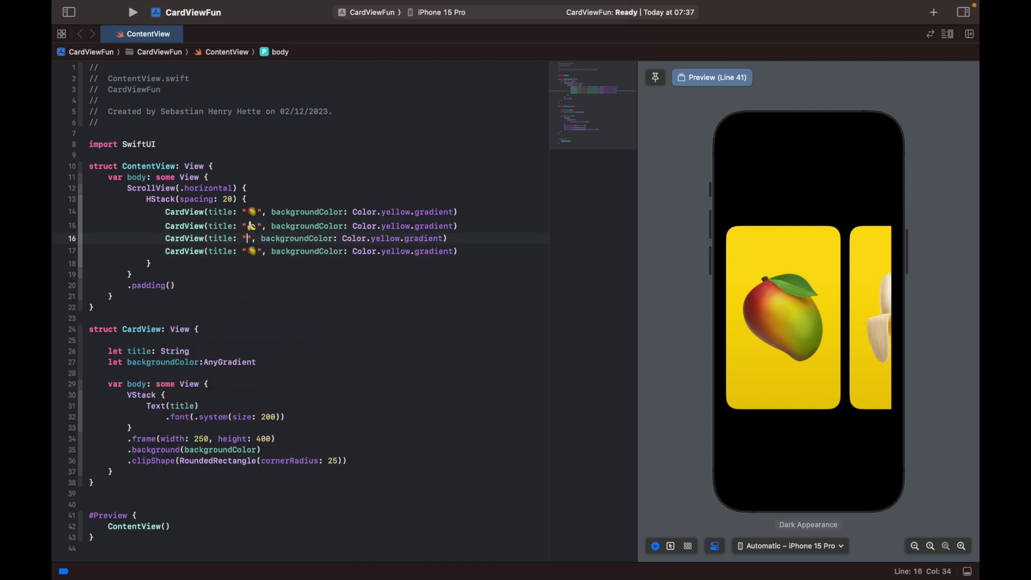
key("ctrl+super+space")
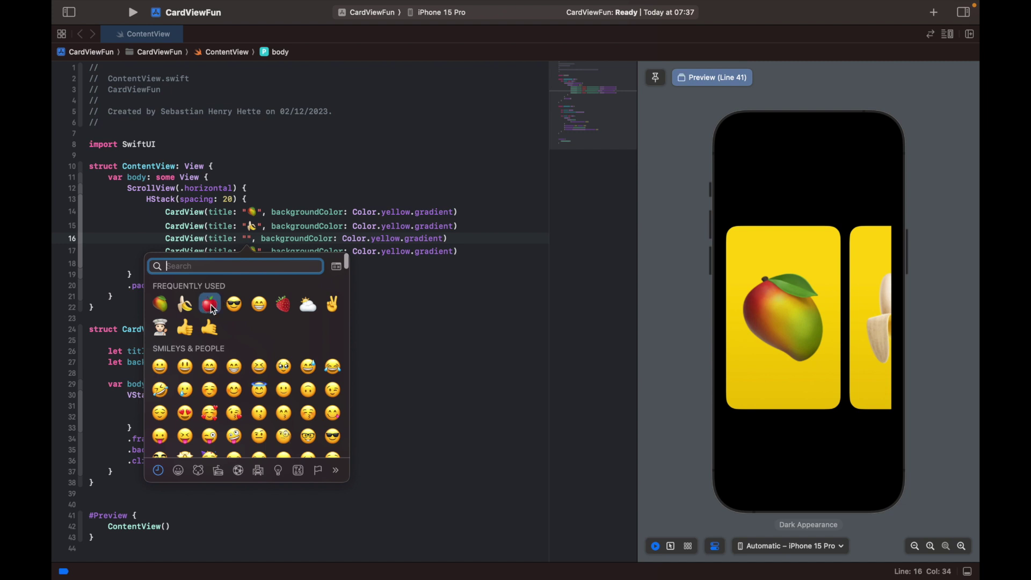
left_click(211, 304)
left_click(255, 256)
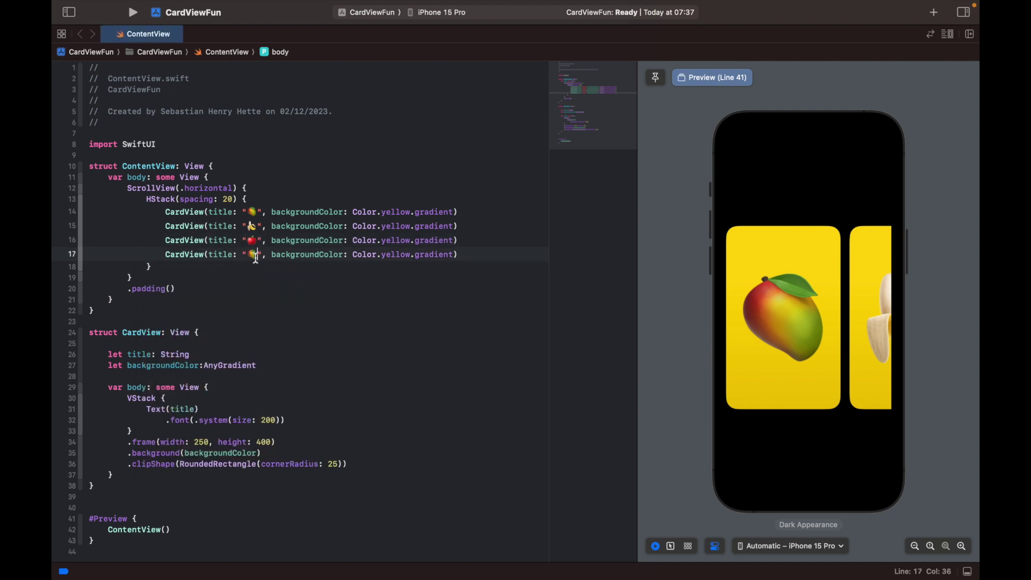
key("BackSpace")
key("ctrl+super+space")
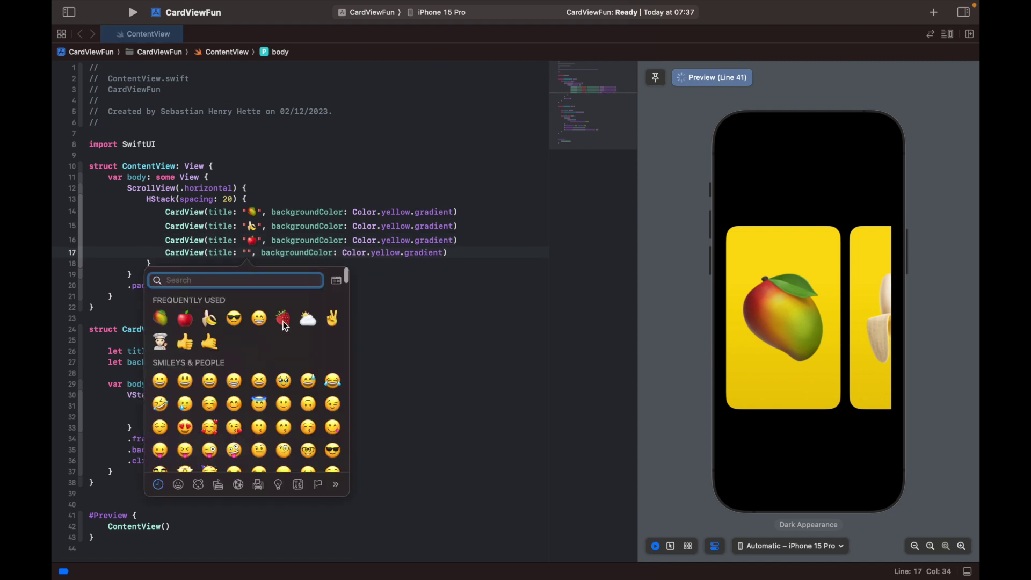
left_click(283, 320)
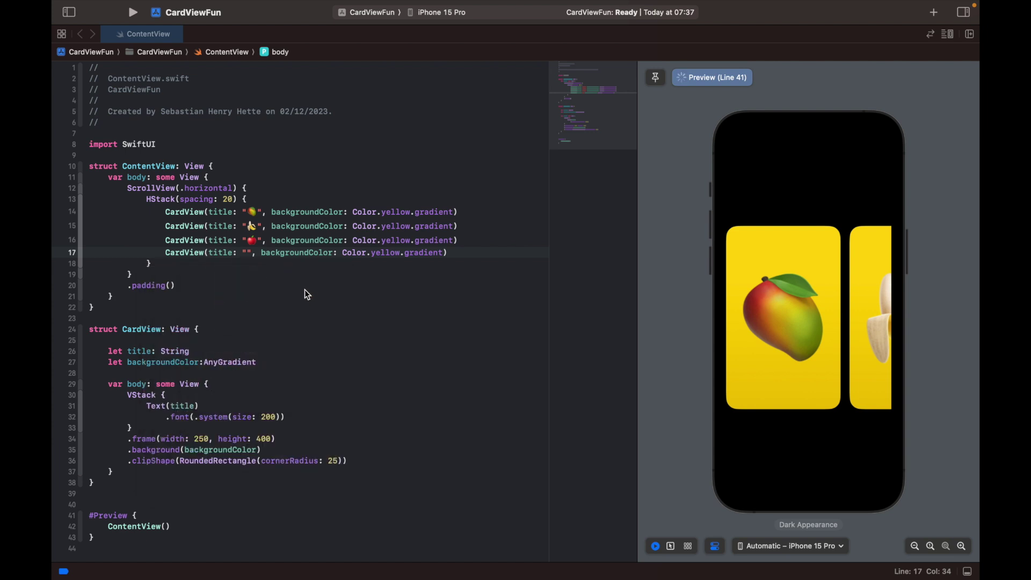
Change the yellow gradients on lines 15–17 to orange, blue and pink, checking them in the preview.
double_click(386, 227)
type("orang")
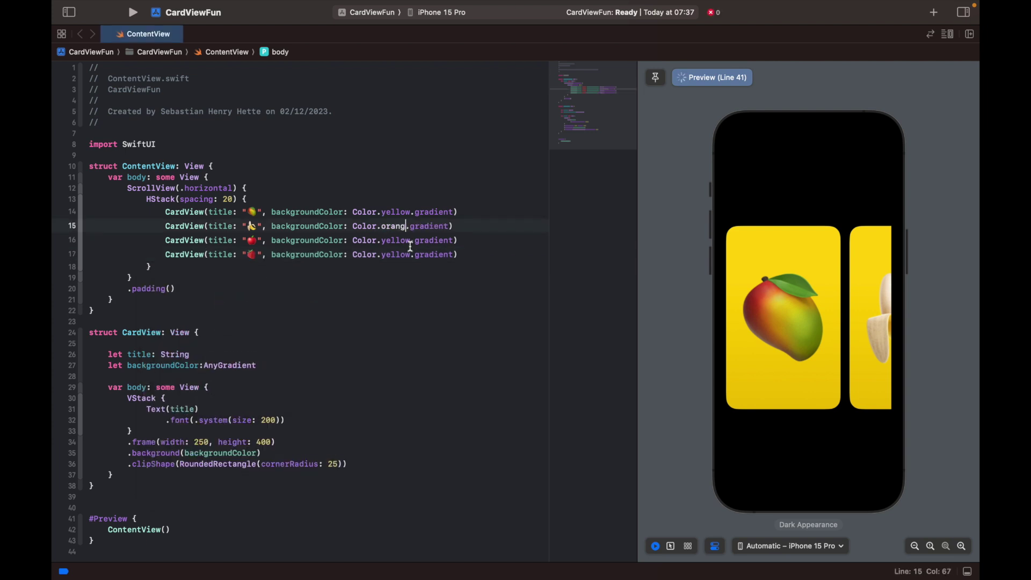
type("e")
left_click(356, 240)
double_click(396, 240)
type("blue")
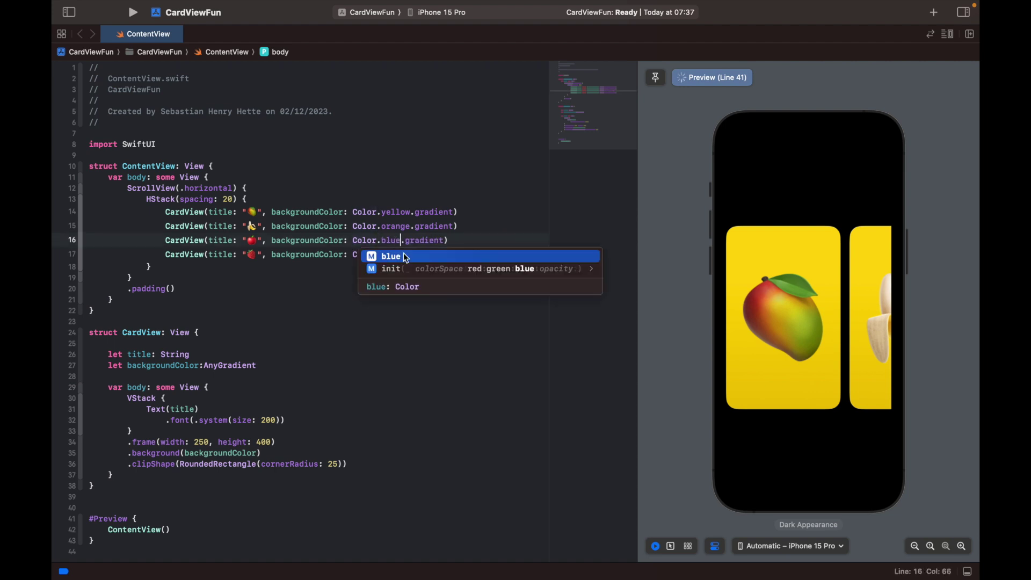
left_click(391, 254)
double_click(391, 254)
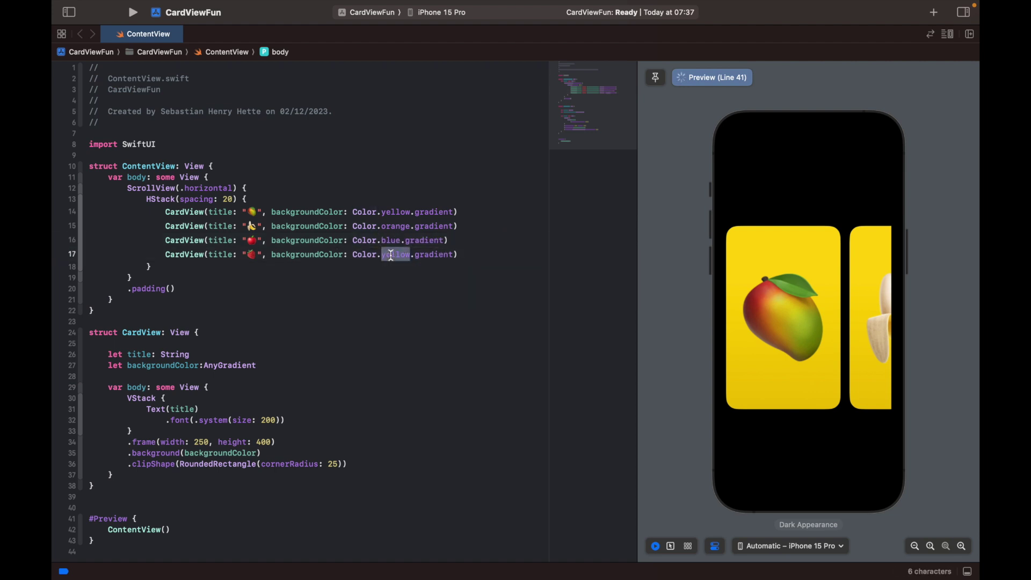
type("pink")
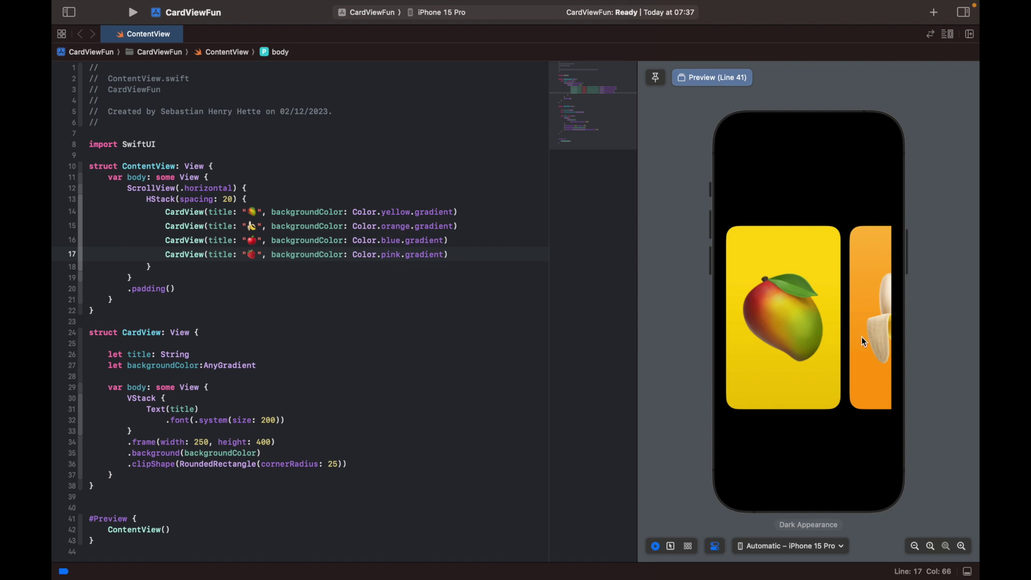
left_click_drag(866, 338, 764, 329)
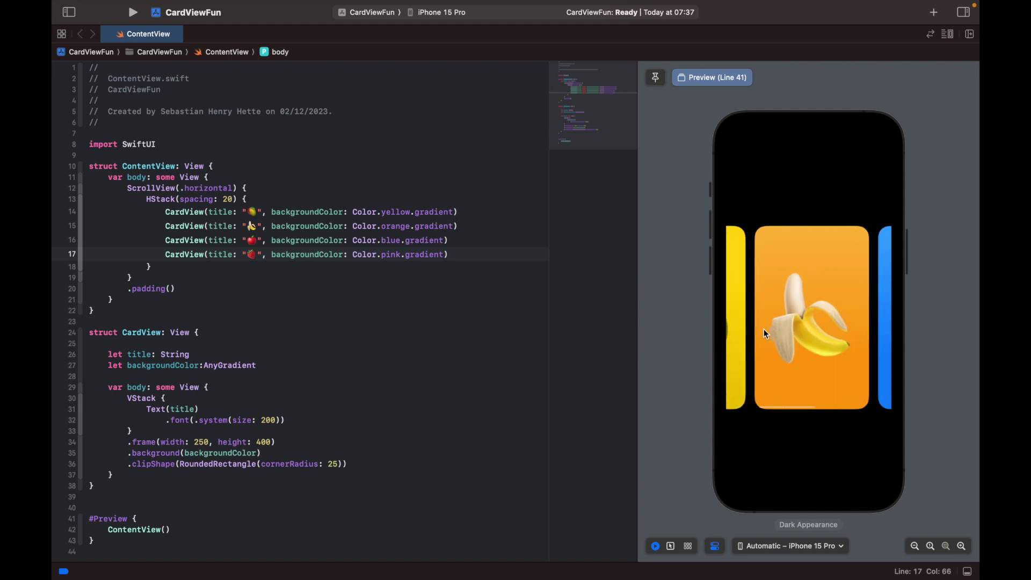
left_click_drag(878, 338, 838, 337)
scroll(839, 339, "right", 5)
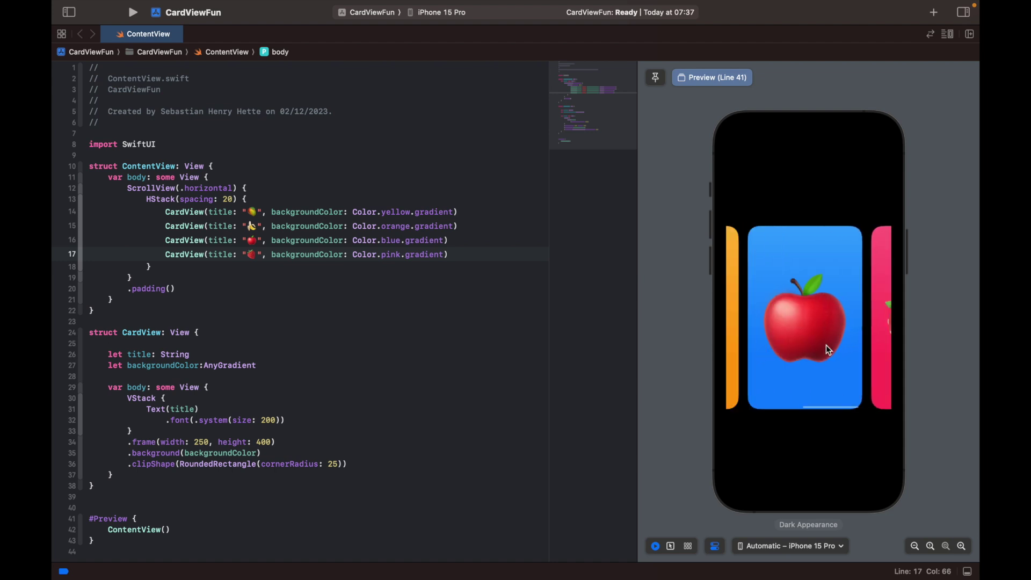
mouse_move(772, 349)
left_mouse_down()
mouse_move(840, 354)
mouse_move(775, 349)
left_mouse_up()
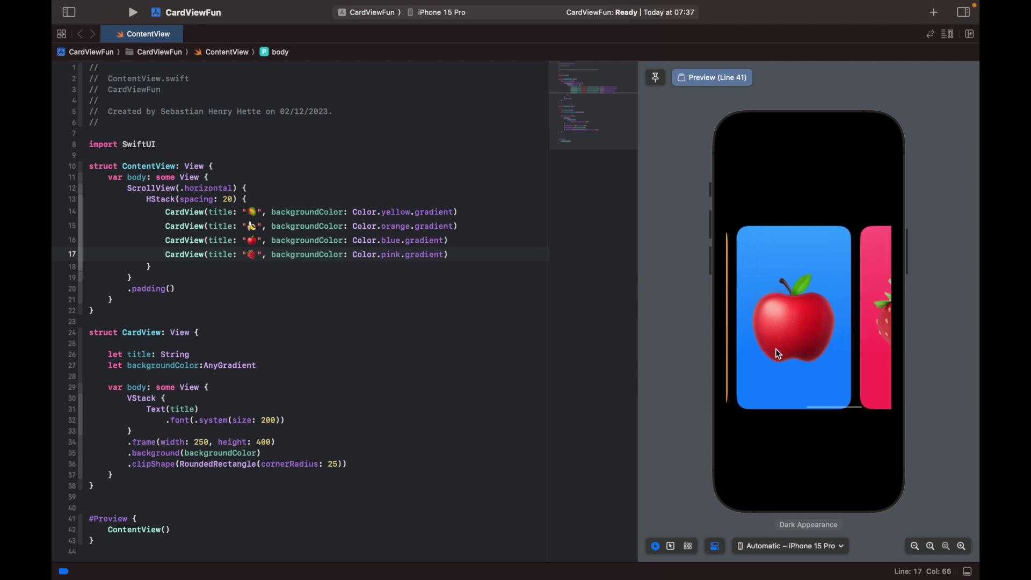
Add showsIndicators: false to ScrollView(.horizontal) and let the preview rebuild.
left_click(235, 188)
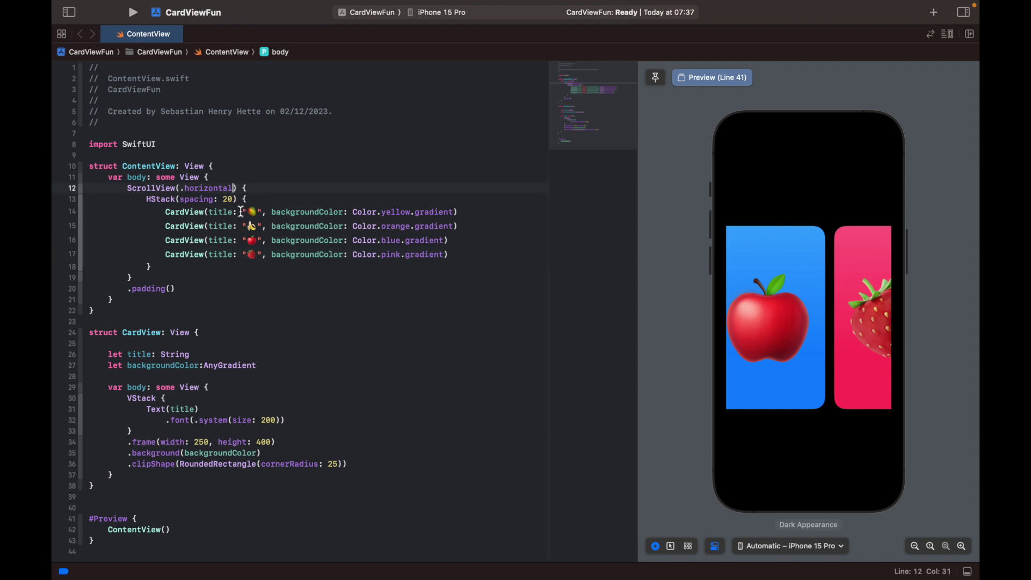
type(", sh")
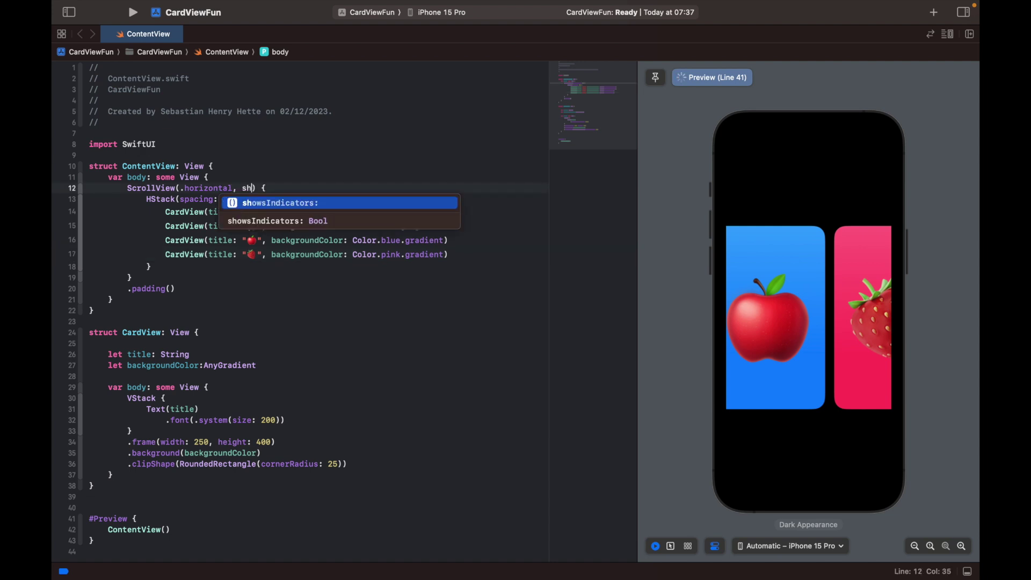
type("ow")
key("Return")
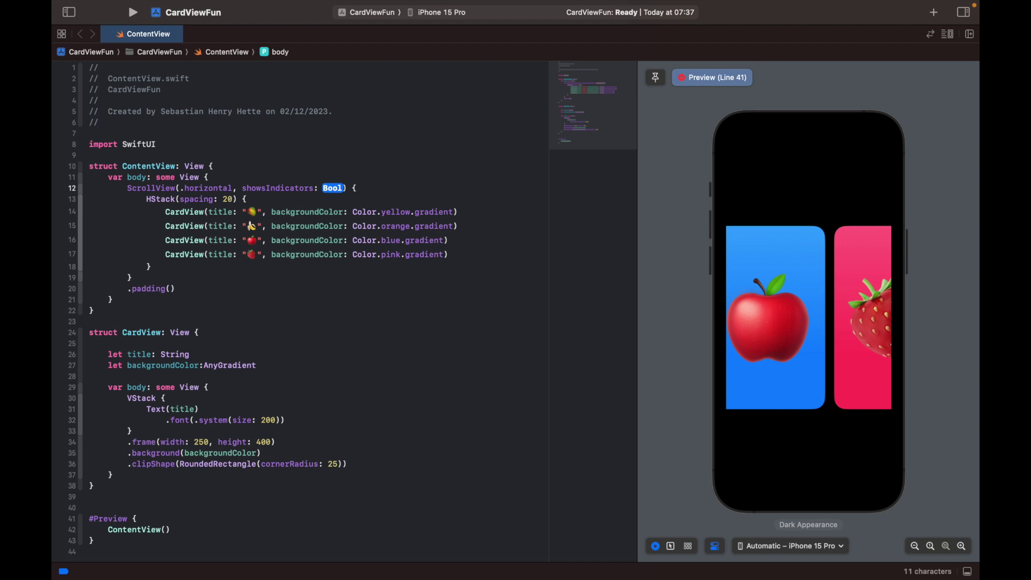
type("false")
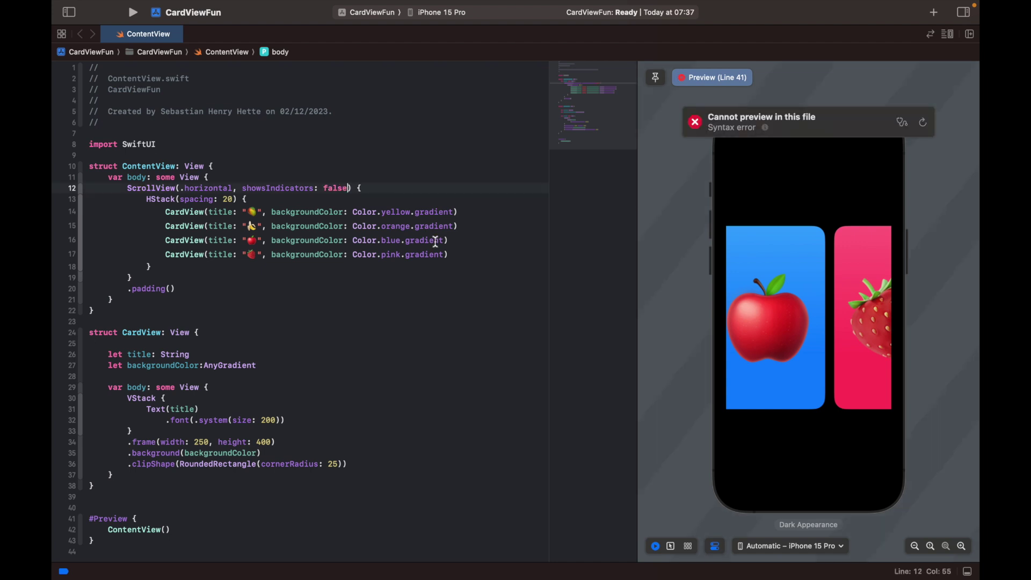
left_click(489, 252)
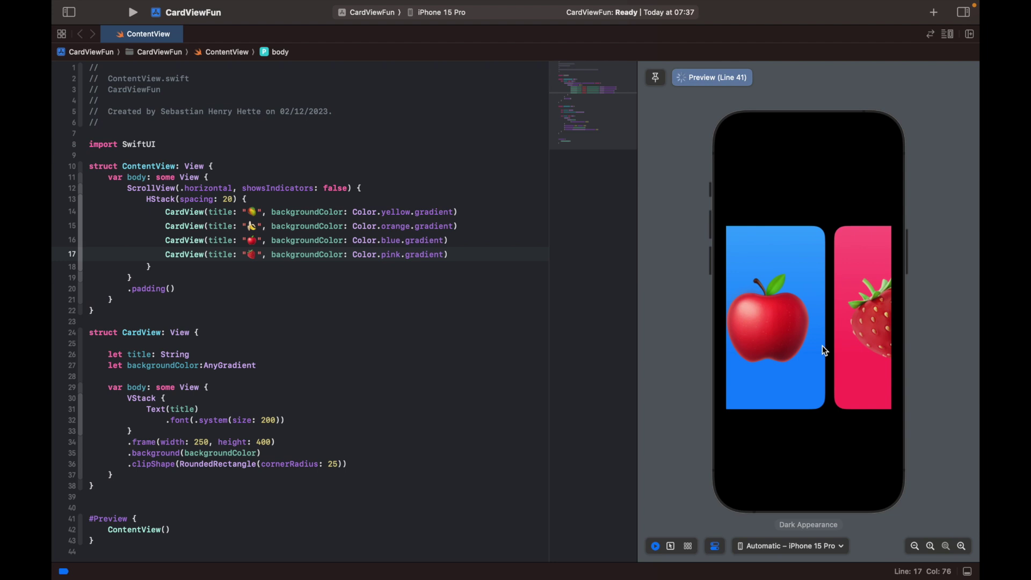
scroll(823, 346, "left", 5)
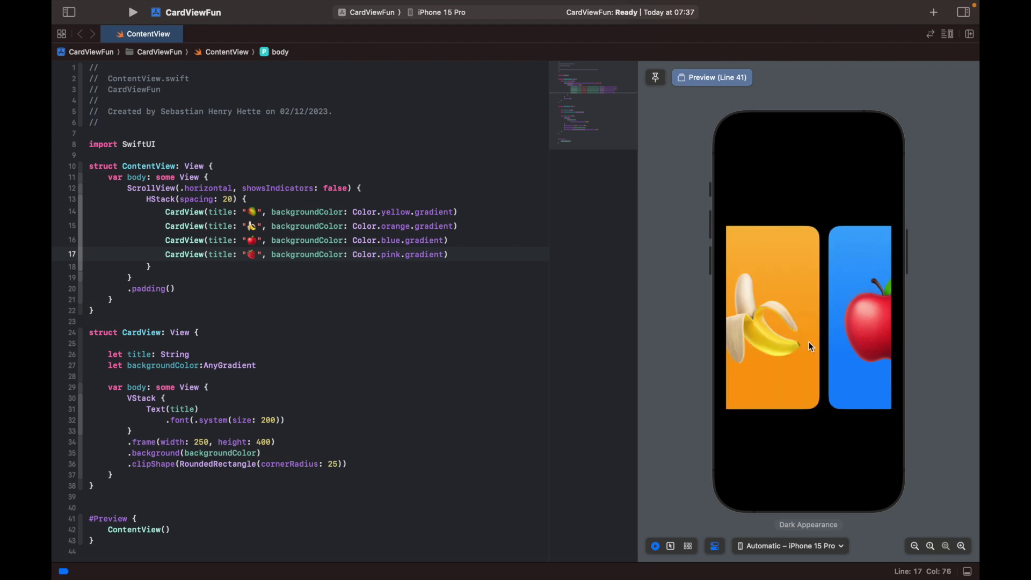
scroll(809, 342, "left", 3)
left_click_drag(743, 344, 863, 347)
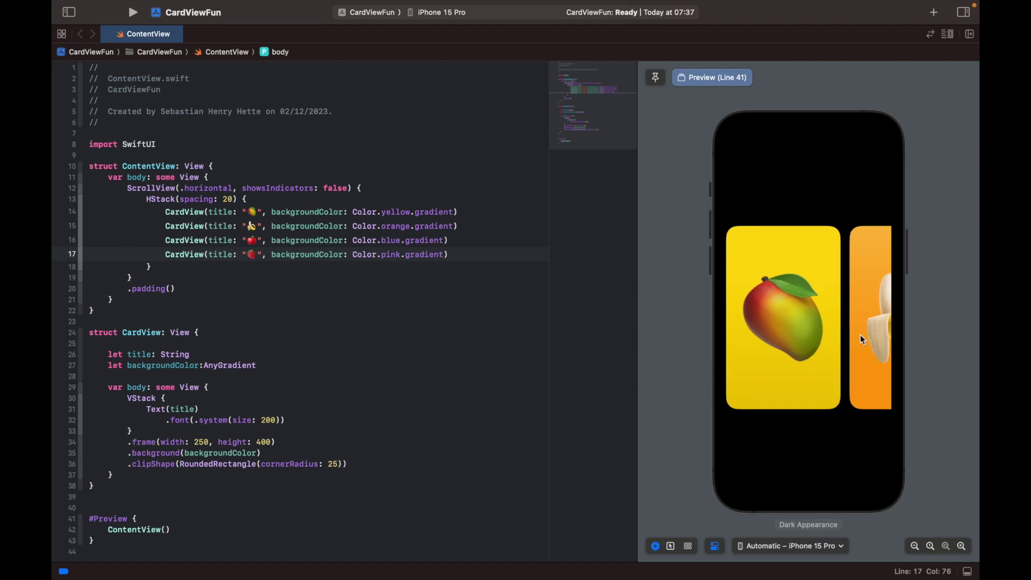
mouse_move(836, 332)
left_mouse_down()
mouse_move(761, 333)
mouse_move(854, 332)
mouse_move(735, 319)
left_mouse_up()
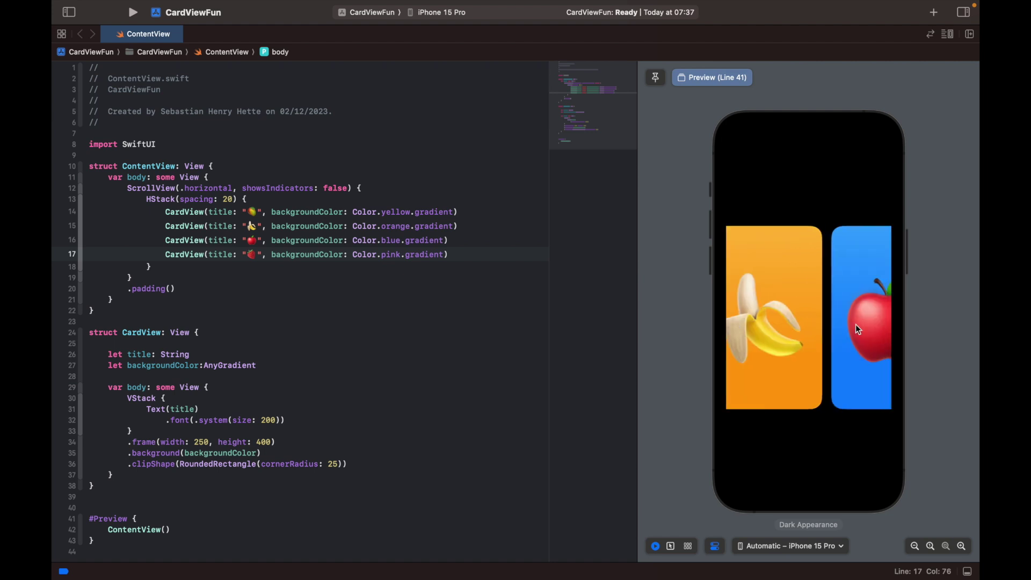
left_click_drag(856, 325, 737, 320)
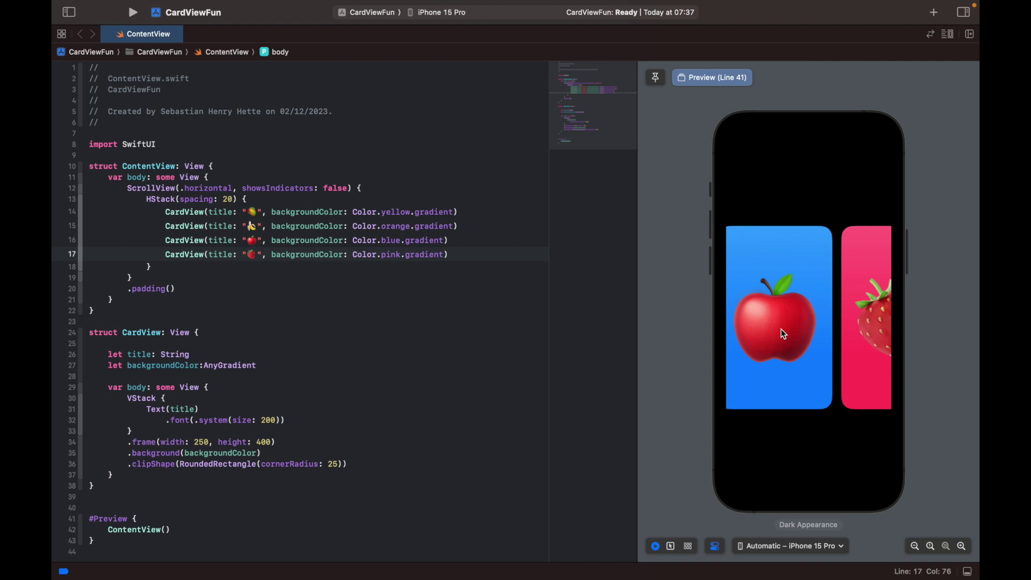
mouse_move(771, 329)
left_mouse_down()
mouse_move(836, 333)
mouse_move(852, 346)
left_mouse_up()
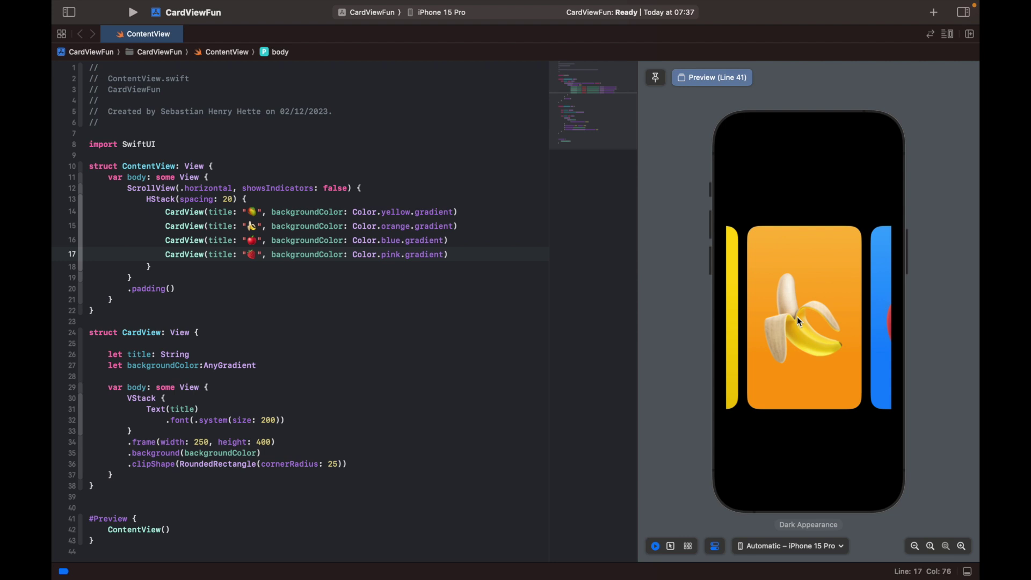
left_click_drag(787, 323, 875, 325)
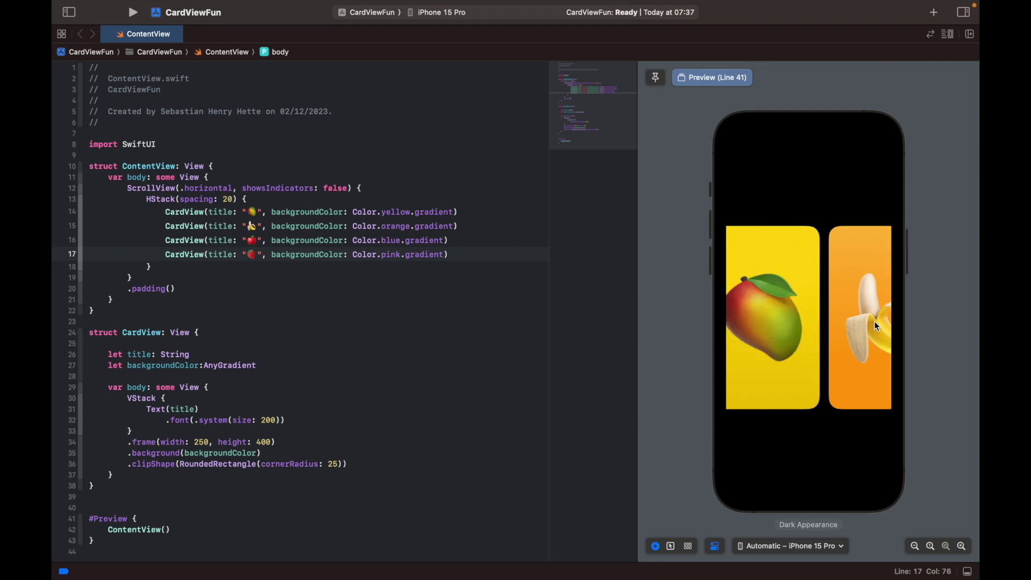
left_click_drag(777, 331, 822, 332)
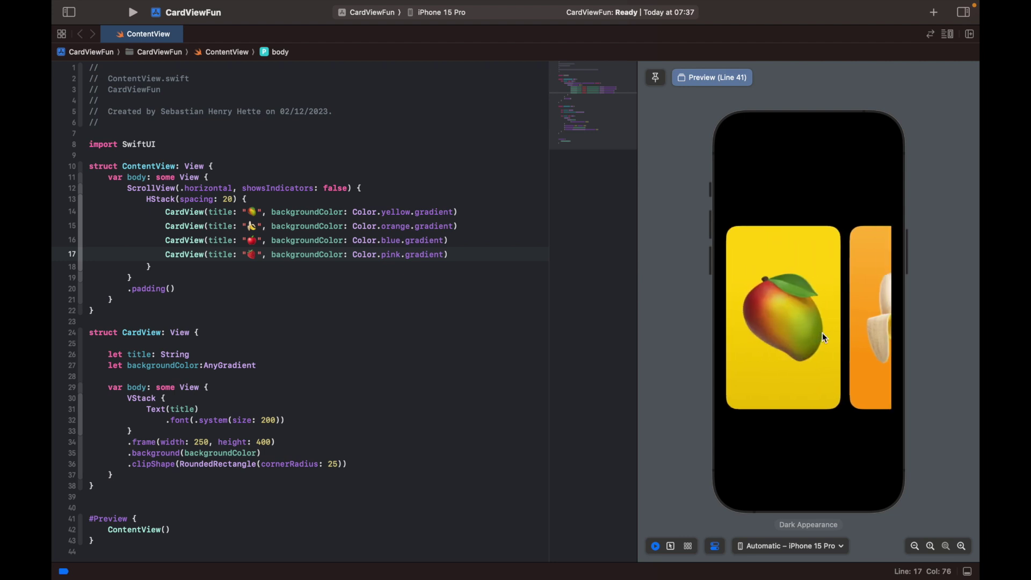